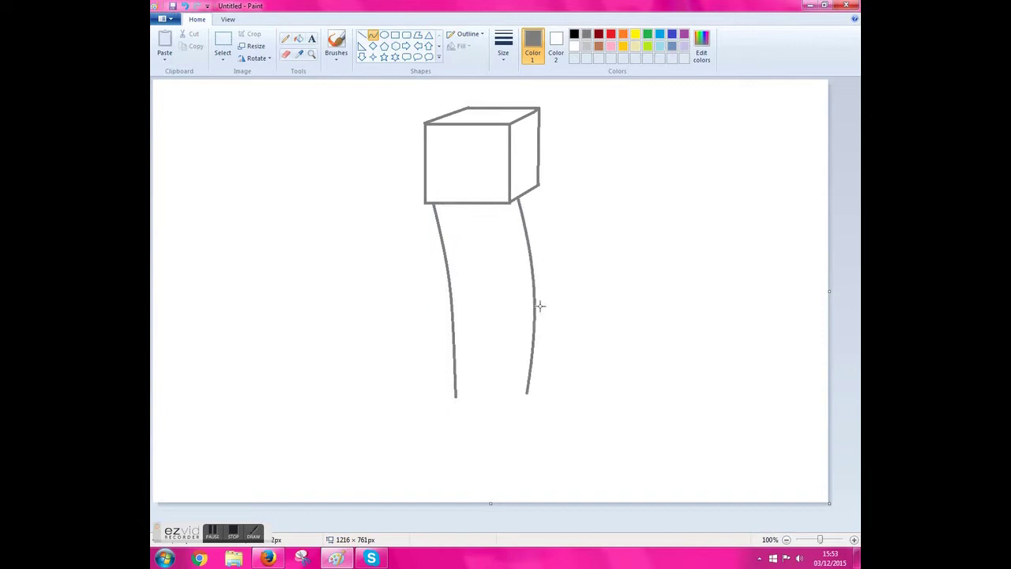
# - Draw the torso's far side edge as a curve, close its base with straight lines, and erase the overhanging edge
pyautogui.moveTo(541, 190); pyautogui.dragTo(555, 382)
pyautogui.moveTo(553, 276); pyautogui.dragTo(551, 265)
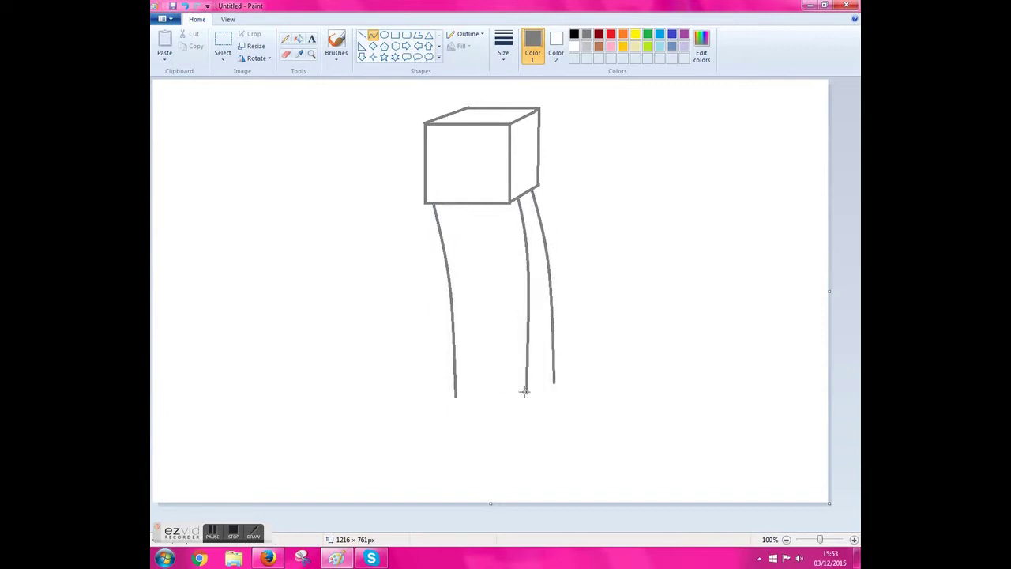
pyautogui.moveTo(526, 395); pyautogui.dragTo(555, 383)
pyautogui.click(285, 54)
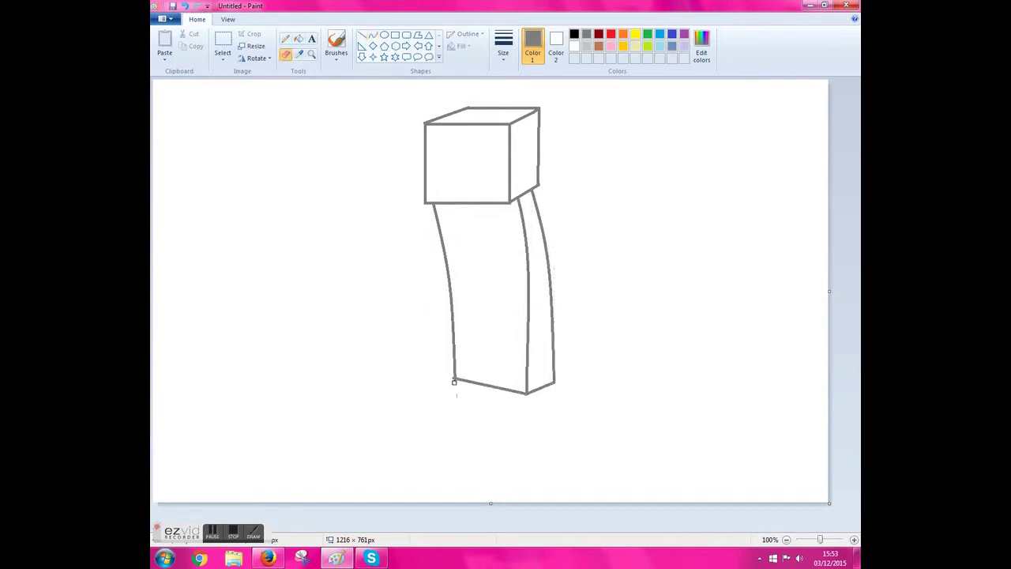
# - Extend the canvas height to 807 px and draw two legs with curved grey lines running from the torso base
pyautogui.moveTo(490, 503); pyautogui.dragTo(494, 528)
pyautogui.click(371, 38)
pyautogui.moveTo(458, 381); pyautogui.dragTo(442, 528)
pyautogui.moveTo(447, 455)
pyautogui.mouseDown()
pyautogui.moveTo(435, 463)
pyautogui.moveTo(441, 490)
pyautogui.mouseUp()
pyautogui.moveTo(491, 387); pyautogui.dragTo(469, 510)
pyautogui.moveTo(478, 454); pyautogui.dragTo(472, 466)
pyautogui.moveTo(503, 387); pyautogui.dragTo(487, 527)
pyautogui.moveTo(487, 454); pyautogui.dragTo(483, 463)
pyautogui.moveTo(517, 393); pyautogui.dragTo(533, 527)
pyautogui.moveTo(528, 392); pyautogui.dragTo(557, 528)
pyautogui.moveTo(544, 463); pyautogui.dragTo(540, 482)
pyautogui.moveTo(554, 393); pyautogui.dragTo(573, 390)
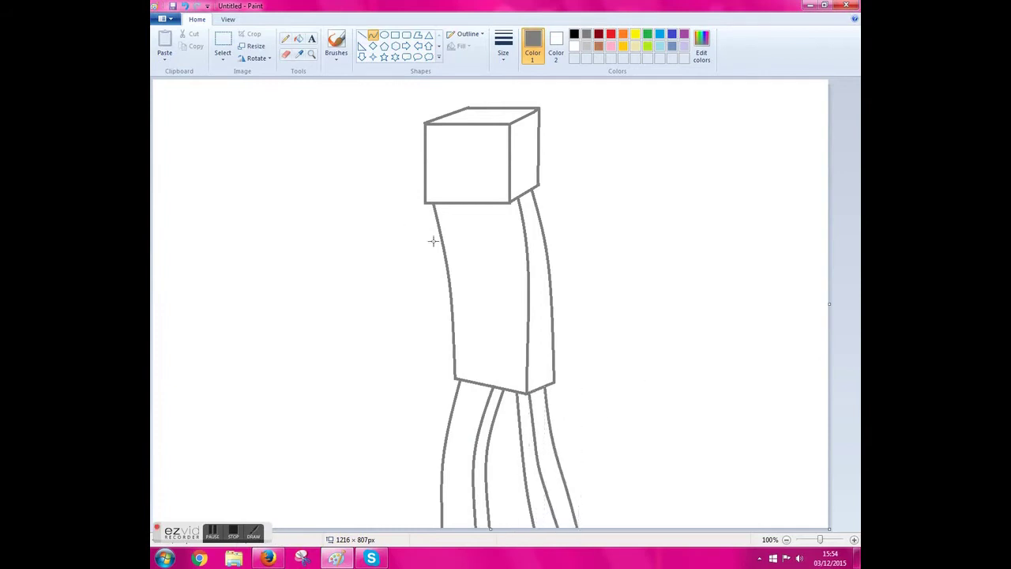
# - Draw two crossed arms over the chest with grey curves and erase the torso edge behind them
pyautogui.moveTo(429, 298); pyautogui.dragTo(426, 292)
pyautogui.moveTo(513, 312); pyautogui.dragTo(518, 273)
pyautogui.moveTo(462, 305); pyautogui.dragTo(440, 274)
pyautogui.click(286, 53)
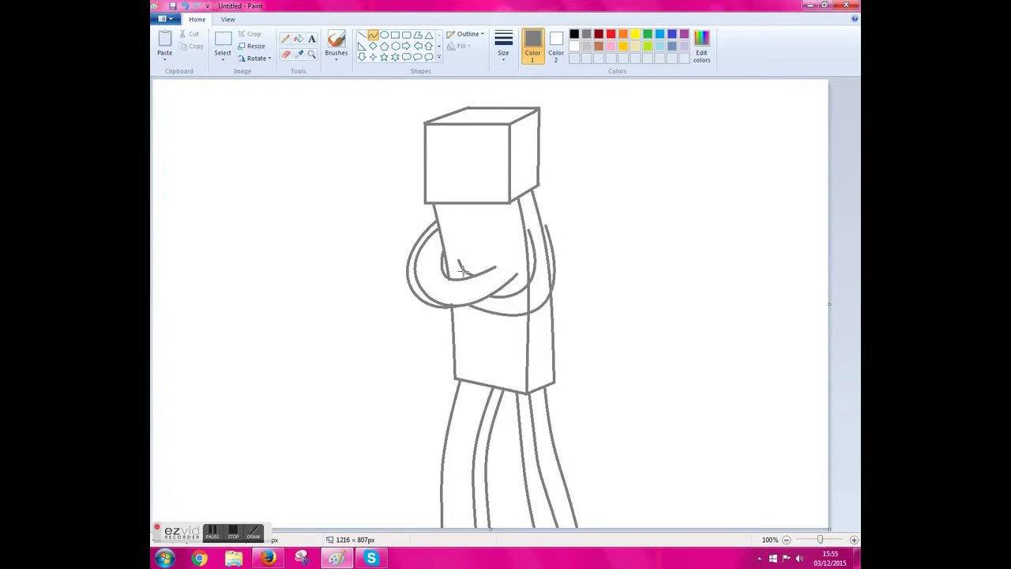
# - Add the inner arm curve and straight hand edges in grey, and erase the torso lines that cross the arms
pyautogui.click(854, 539)
pyautogui.scroll(3, 553, 355)
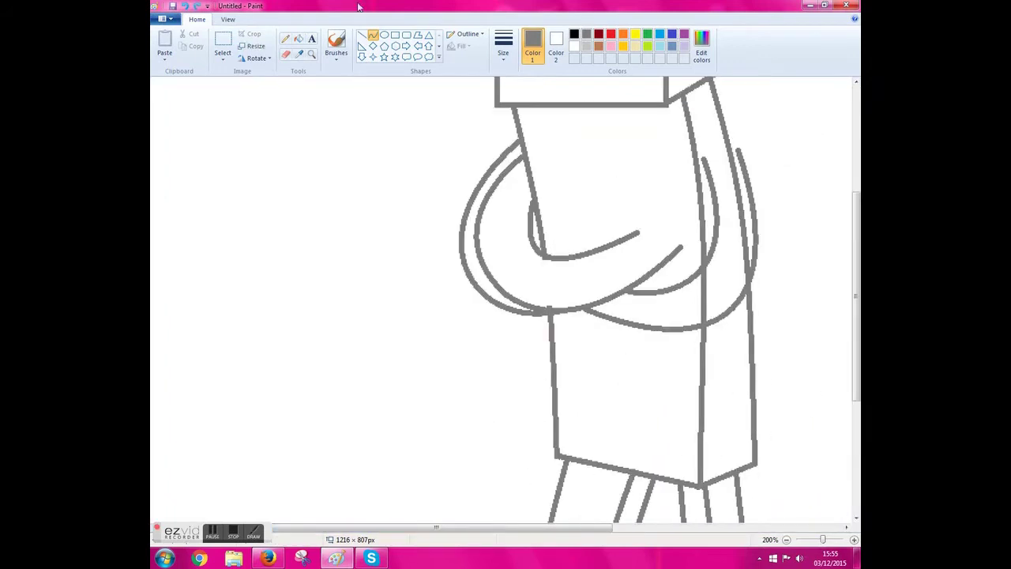
pyautogui.click(372, 34)
pyautogui.moveTo(704, 167)
pyautogui.mouseDown()
pyautogui.moveTo(651, 269)
pyautogui.moveTo(679, 267)
pyautogui.mouseUp()
pyautogui.click(567, 253)
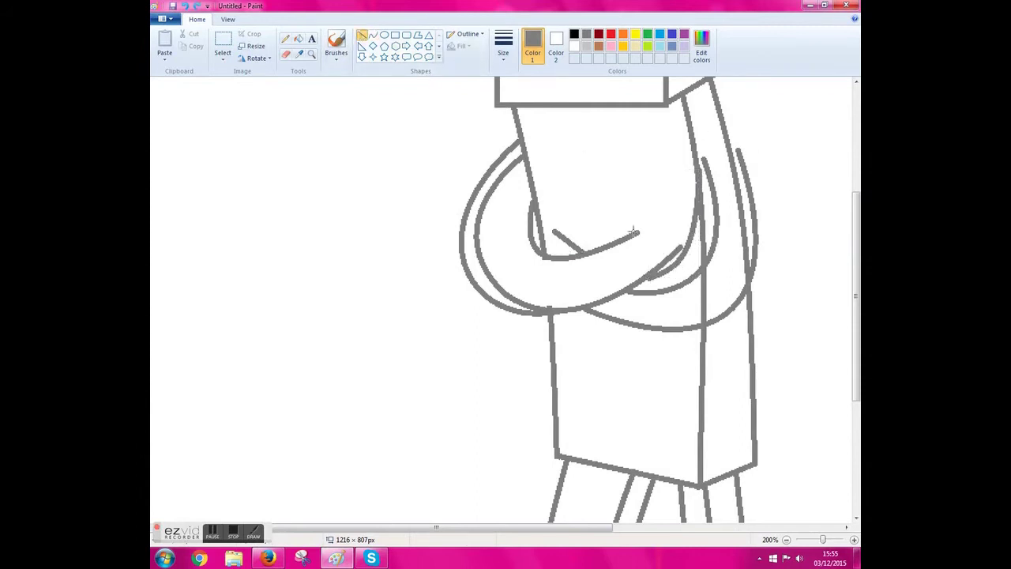
pyautogui.click(285, 56)
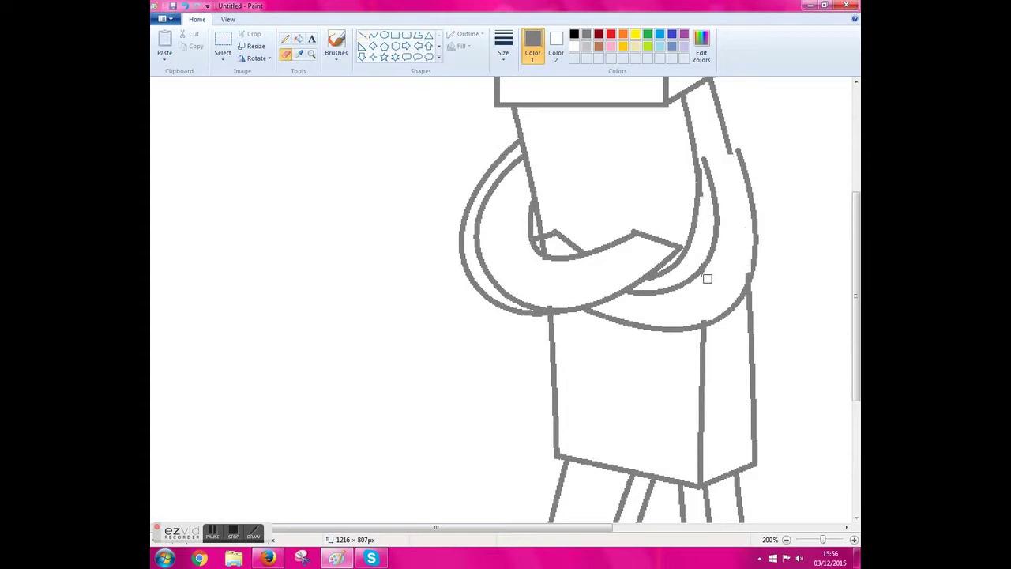
# - Outline the sides and chin of the face with black curves over the front of the head box
pyautogui.scroll(5, 515, 105)
pyautogui.click(575, 34)
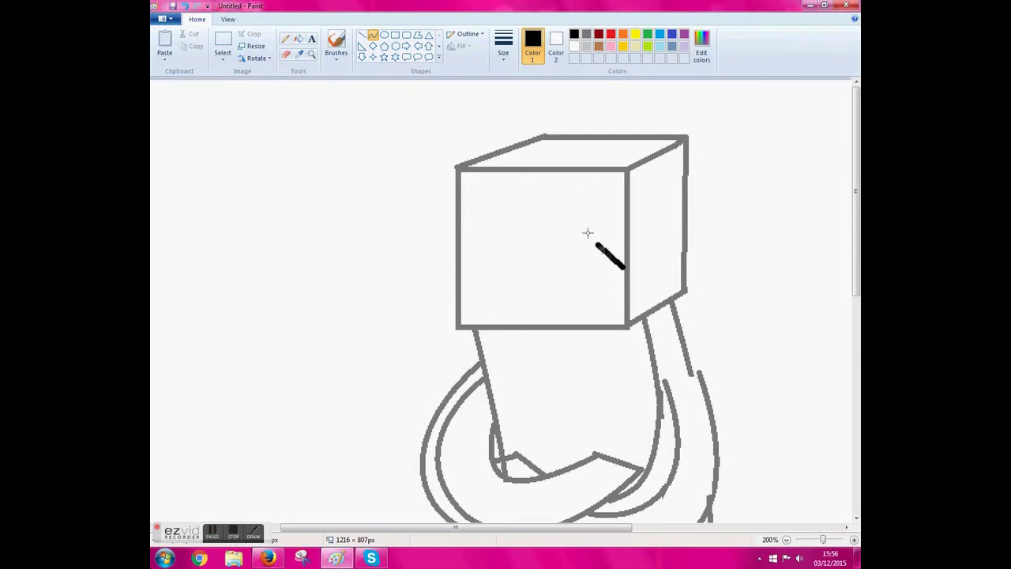
pyautogui.moveTo(621, 266); pyautogui.dragTo(585, 191)
pyautogui.click(495, 219)
pyautogui.moveTo(489, 193); pyautogui.dragTo(491, 191)
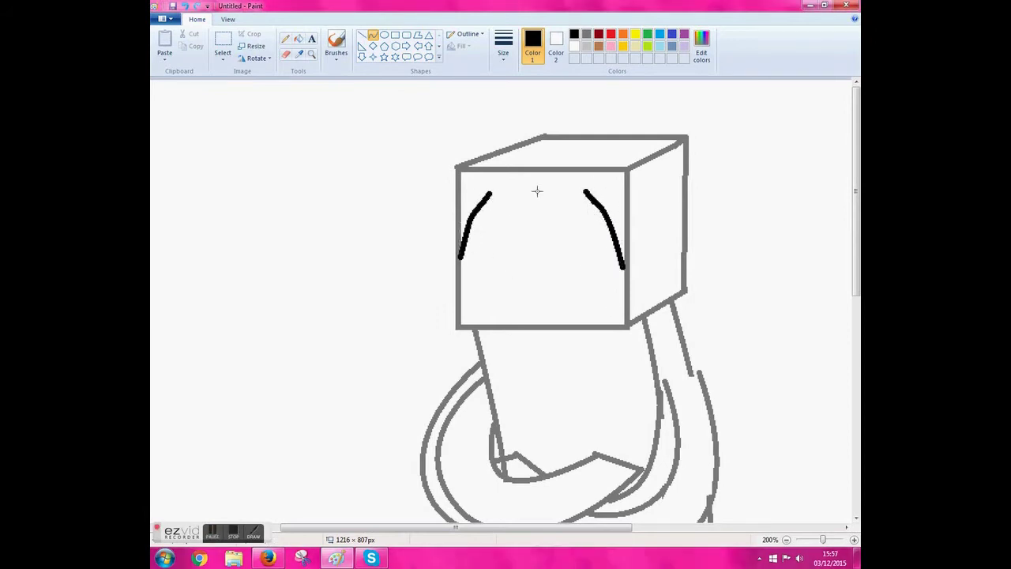
pyautogui.moveTo(483, 285); pyautogui.dragTo(582, 344)
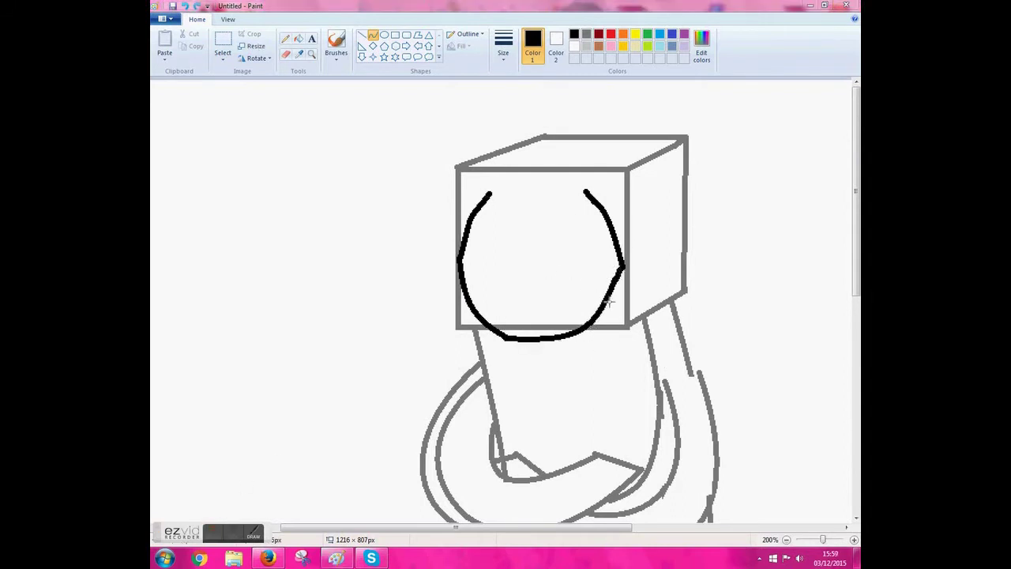
# - Draw the hair beside the face as a black arch and curve the outer hair outline around the head box
pyautogui.moveTo(623, 265); pyautogui.dragTo(685, 288)
pyautogui.moveTo(656, 273); pyautogui.dragTo(645, 220)
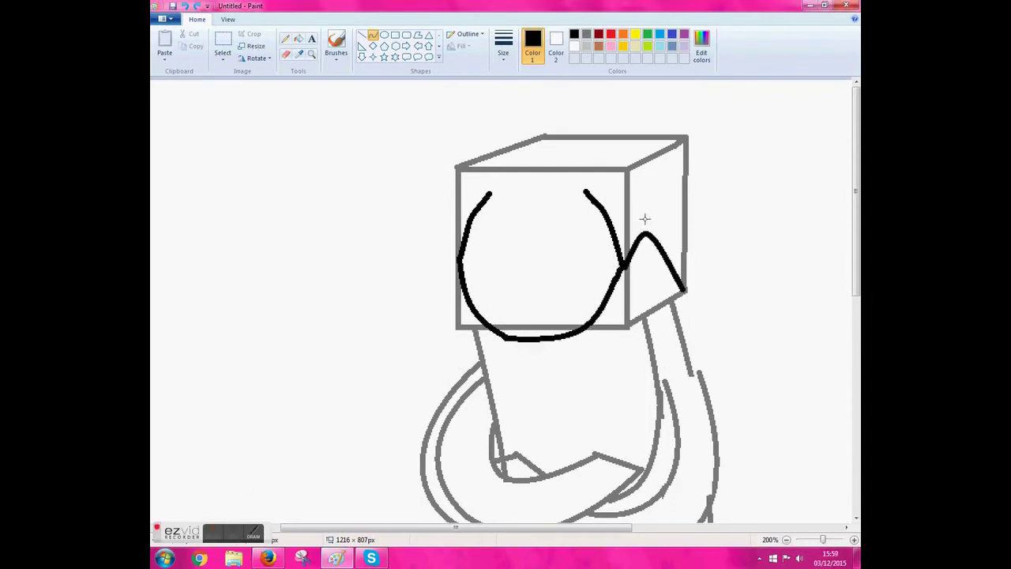
pyautogui.moveTo(686, 288); pyautogui.dragTo(638, 132)
pyautogui.moveTo(682, 145)
pyautogui.mouseDown()
pyautogui.moveTo(667, 134)
pyautogui.moveTo(474, 126)
pyautogui.moveTo(489, 120)
pyautogui.mouseUp()
# - Redraw the jaw as a curve reaching the hair's side tip and close the hairline across the forehead
pyautogui.click(372, 35)
pyautogui.moveTo(508, 336); pyautogui.dragTo(684, 289)
pyautogui.moveTo(592, 316); pyautogui.dragTo(568, 345)
pyautogui.moveTo(631, 312); pyautogui.dragTo(636, 325)
pyautogui.moveTo(489, 191); pyautogui.dragTo(537, 170)
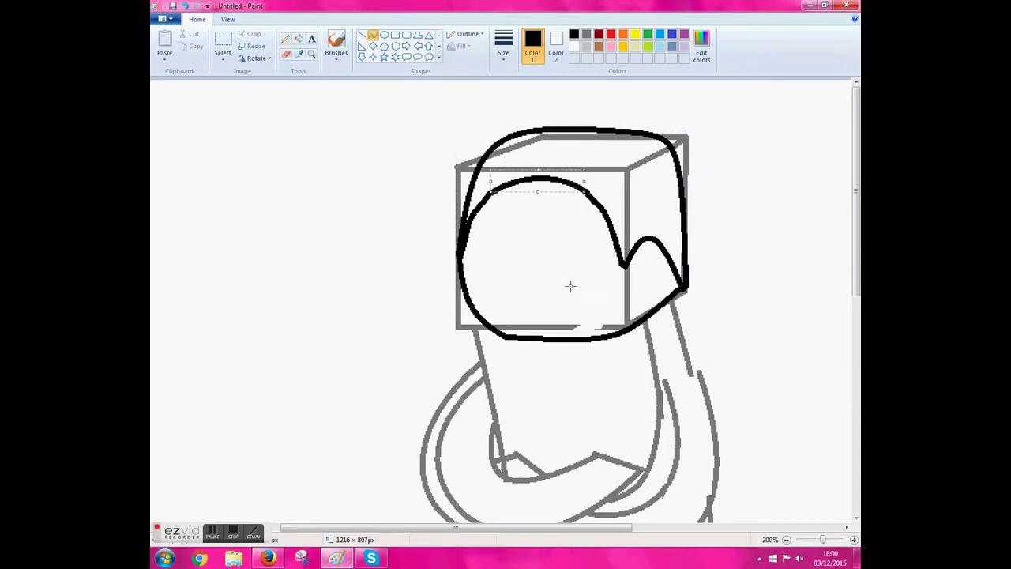
# - Fill the grey head box lines with white and erase the leftovers along the jaw
pyautogui.click(299, 38)
pyautogui.rightClick(626, 276)
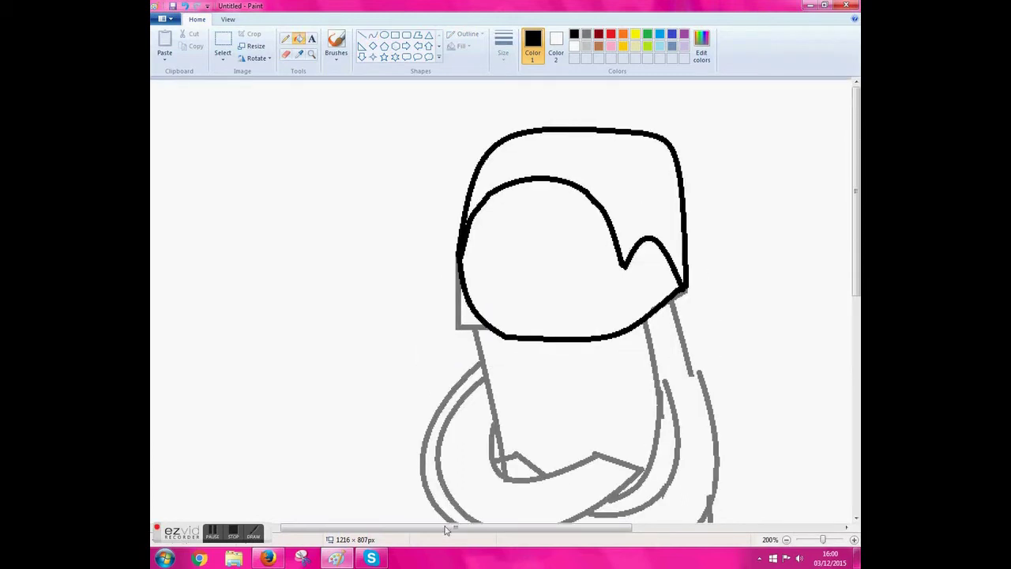
pyautogui.hscroll(3, 476, 278)
pyautogui.click(286, 54)
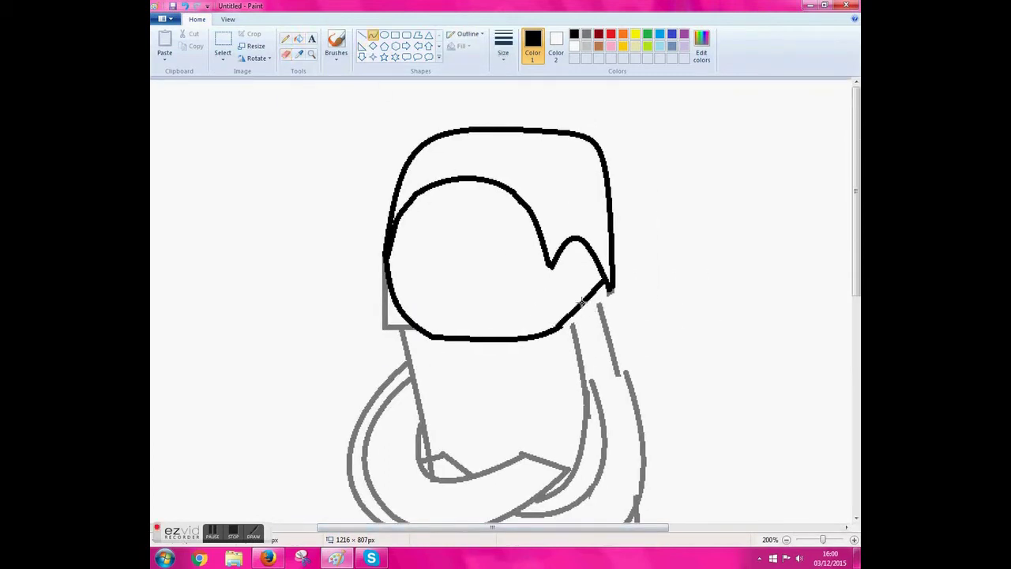
# - Redraw the hair outline's left side in black, ending in a tip beside the face
pyautogui.moveTo(450, 131); pyautogui.dragTo(380, 274)
pyautogui.click(373, 35)
pyautogui.moveTo(450, 131)
pyautogui.mouseDown()
pyautogui.moveTo(380, 272)
pyautogui.moveTo(452, 131)
pyautogui.mouseUp()
pyautogui.hotkey('ctrl', 'z')
pyautogui.moveTo(393, 158); pyautogui.dragTo(395, 147)
pyautogui.moveTo(391, 237); pyautogui.dragTo(394, 222)
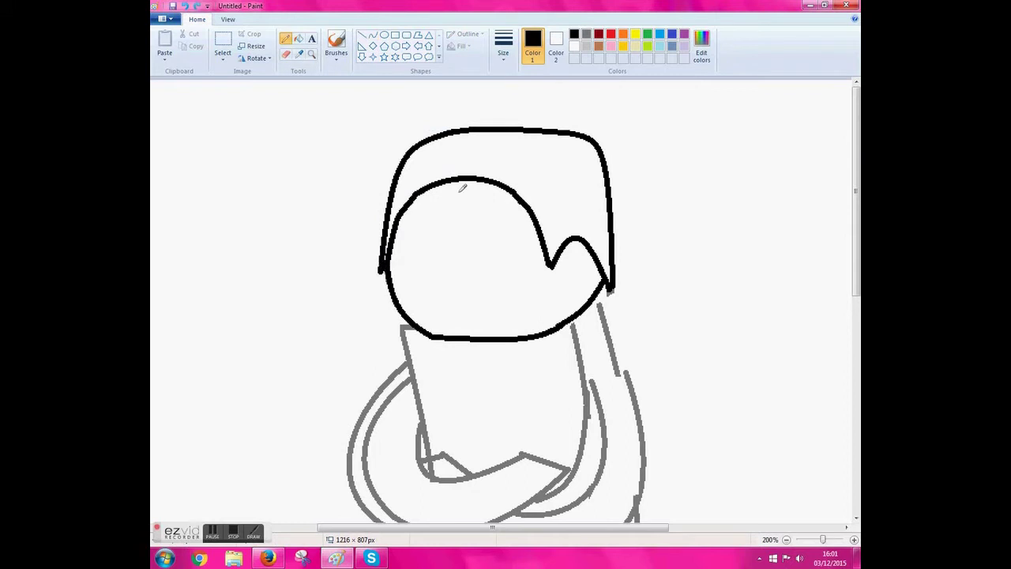
# - Round off the hair outline's upper right corner with a smoother black curve
pyautogui.moveTo(542, 130); pyautogui.dragTo(608, 203)
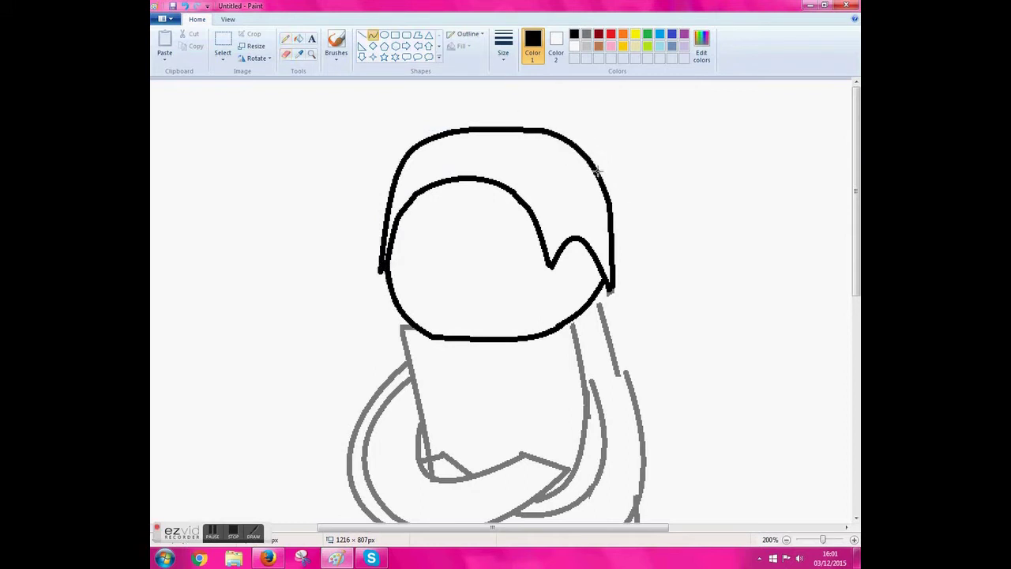
pyautogui.click(223, 48)
pyautogui.hotkey('ctrl', 'z')
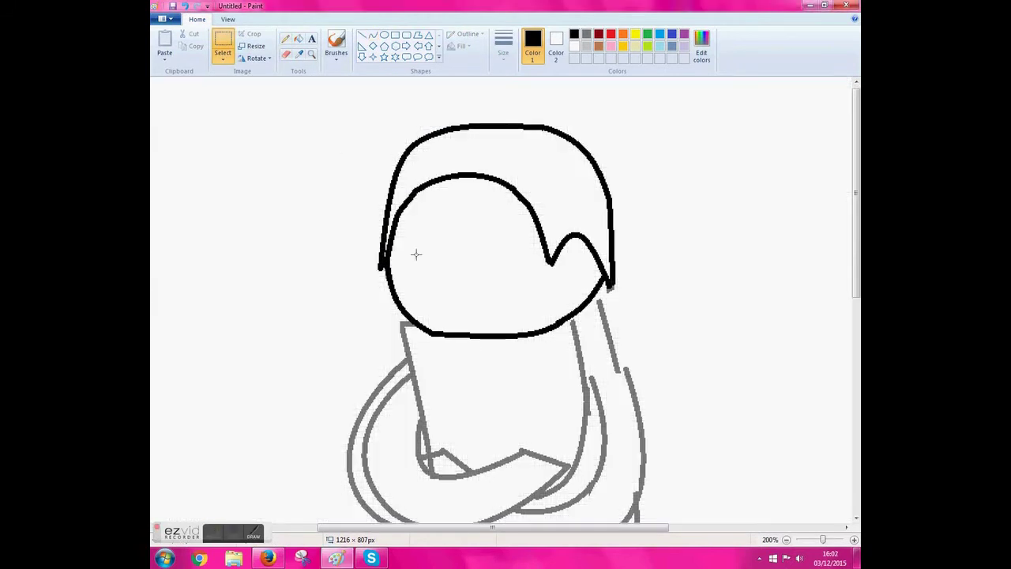
# - Erase the hairline across the forehead and redraw it as a smoother black curve
pyautogui.click(285, 54)
pyautogui.moveTo(547, 258)
pyautogui.mouseDown()
pyautogui.moveTo(480, 171)
pyautogui.moveTo(400, 207)
pyautogui.mouseUp()
pyautogui.moveTo(540, 227); pyautogui.dragTo(540, 242)
pyautogui.moveTo(400, 208); pyautogui.dragTo(548, 262)
pyautogui.moveTo(481, 237)
pyautogui.mouseDown()
pyautogui.moveTo(495, 178)
pyautogui.moveTo(514, 172)
pyautogui.mouseUp()
pyautogui.click(285, 38)
pyautogui.click(372, 34)
pyautogui.moveTo(419, 193); pyautogui.dragTo(394, 226)
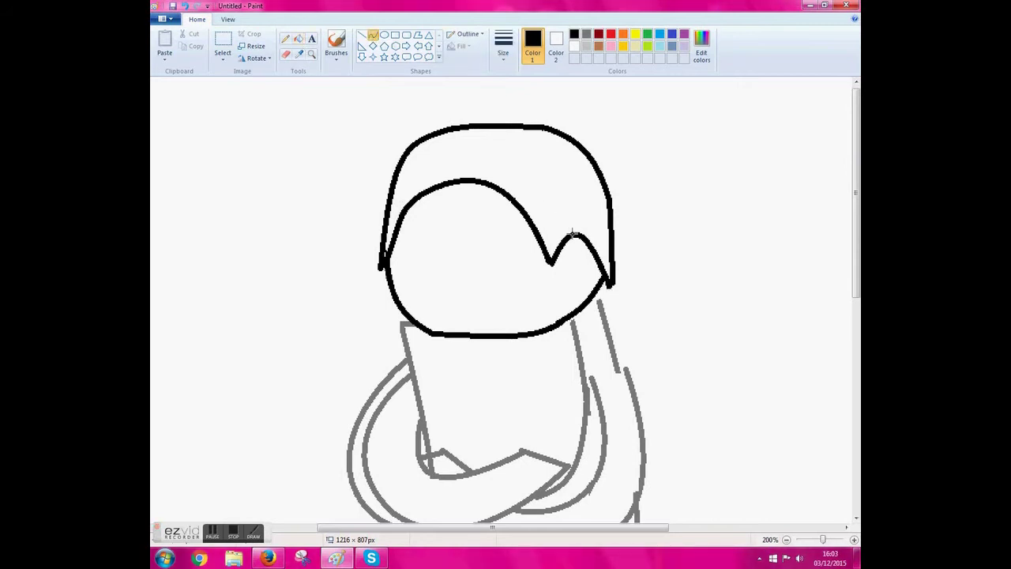
# - Draw two oval sunglass lenses on the face and fill them with black
pyautogui.moveTo(479, 232); pyautogui.dragTo(541, 269)
pyautogui.moveTo(397, 230)
pyautogui.mouseDown()
pyautogui.moveTo(457, 269)
pyautogui.moveTo(478, 249)
pyautogui.moveTo(469, 278)
pyautogui.mouseUp()
pyautogui.click(298, 38)
pyautogui.click(427, 249)
pyautogui.click(488, 251)
# - Draw the bridge between the lenses and a small nose and straight mouth with a thinner line
pyautogui.click(373, 34)
pyautogui.click(503, 44)
pyautogui.click(480, 199)
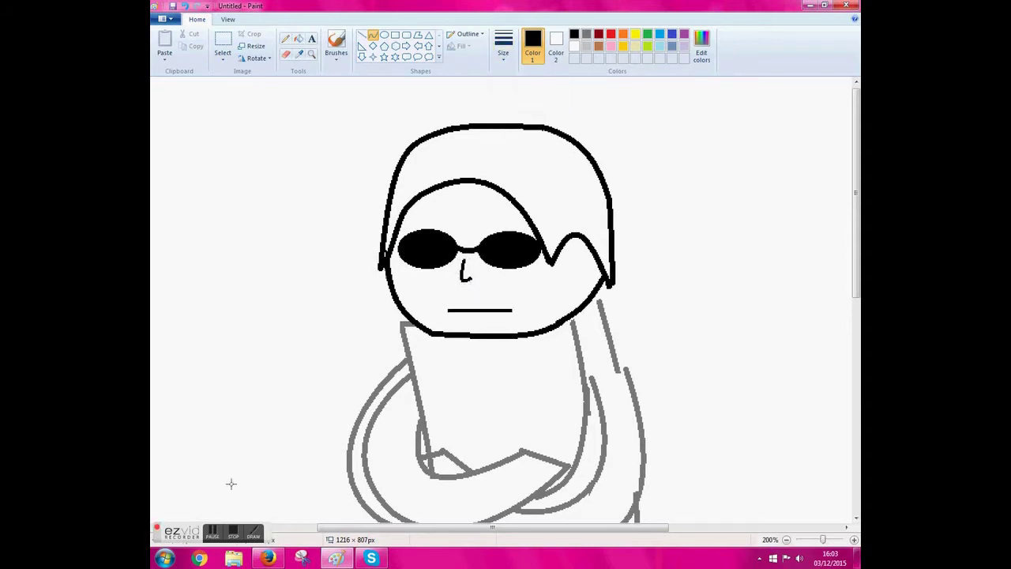
pyautogui.moveTo(474, 309); pyautogui.dragTo(471, 297)
pyautogui.hotkey('ctrl', 'z')
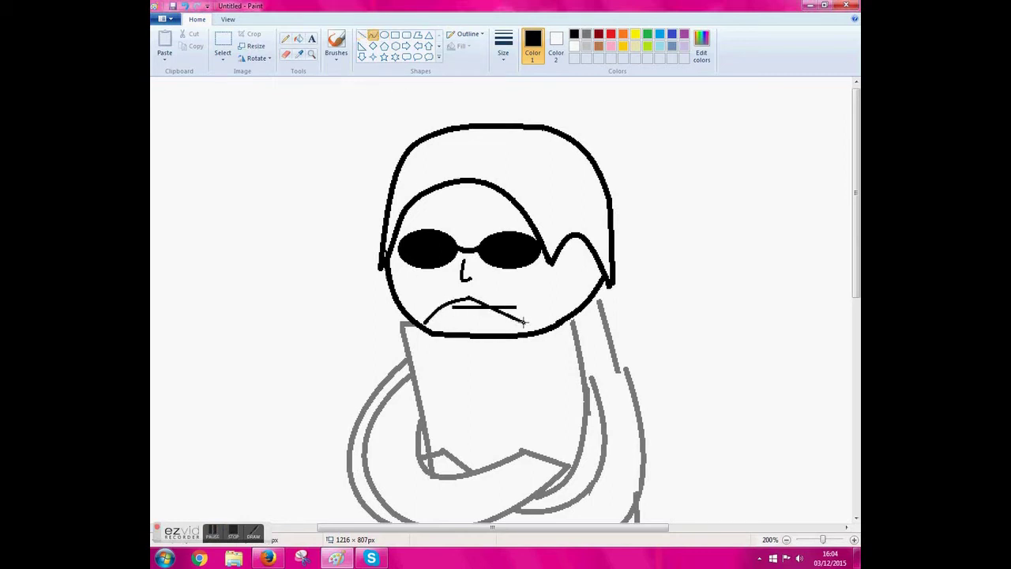
pyautogui.moveTo(512, 280); pyautogui.dragTo(525, 292)
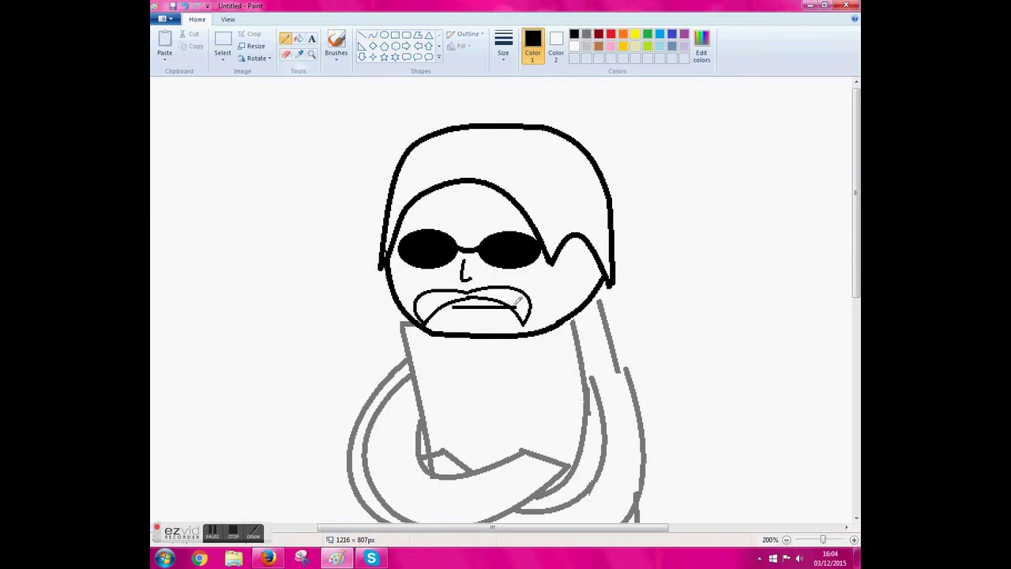
pyautogui.click(853, 539)
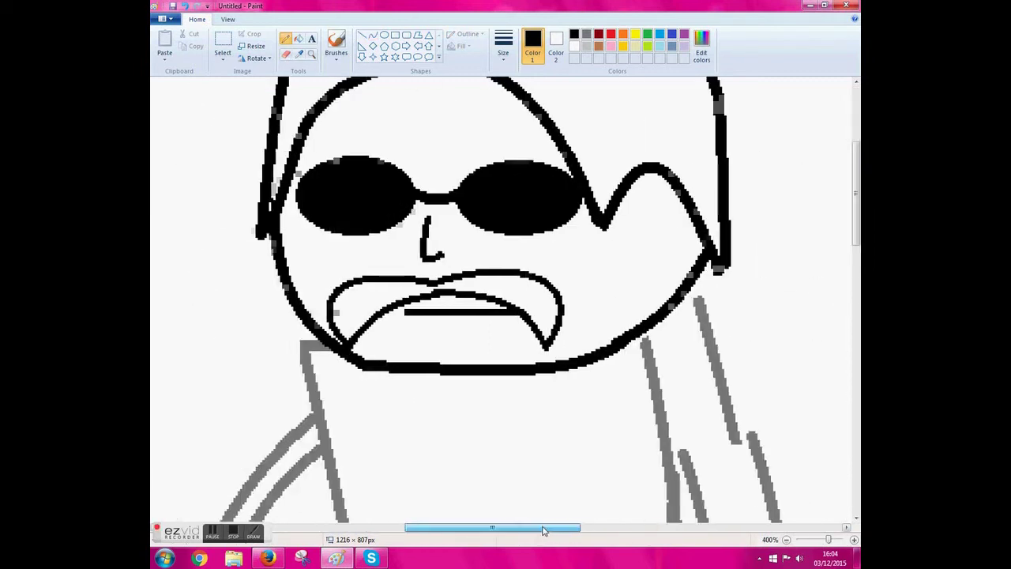
pyautogui.hotkey('ctrl', 'z')
# - Draw a moustache outline below the nose with black curves, ending in upturned tips on both sides
pyautogui.moveTo(485, 286)
pyautogui.mouseDown()
pyautogui.moveTo(416, 312)
pyautogui.moveTo(545, 312)
pyautogui.moveTo(504, 308)
pyautogui.moveTo(555, 286)
pyautogui.moveTo(530, 265)
pyautogui.mouseUp()
pyautogui.click(466, 293)
pyautogui.click(529, 310)
pyautogui.moveTo(466, 270); pyautogui.dragTo(433, 267)
pyautogui.moveTo(371, 304); pyautogui.dragTo(391, 318)
pyautogui.moveTo(553, 283)
pyautogui.mouseDown()
pyautogui.moveTo(590, 310)
pyautogui.moveTo(563, 341)
pyautogui.mouseUp()
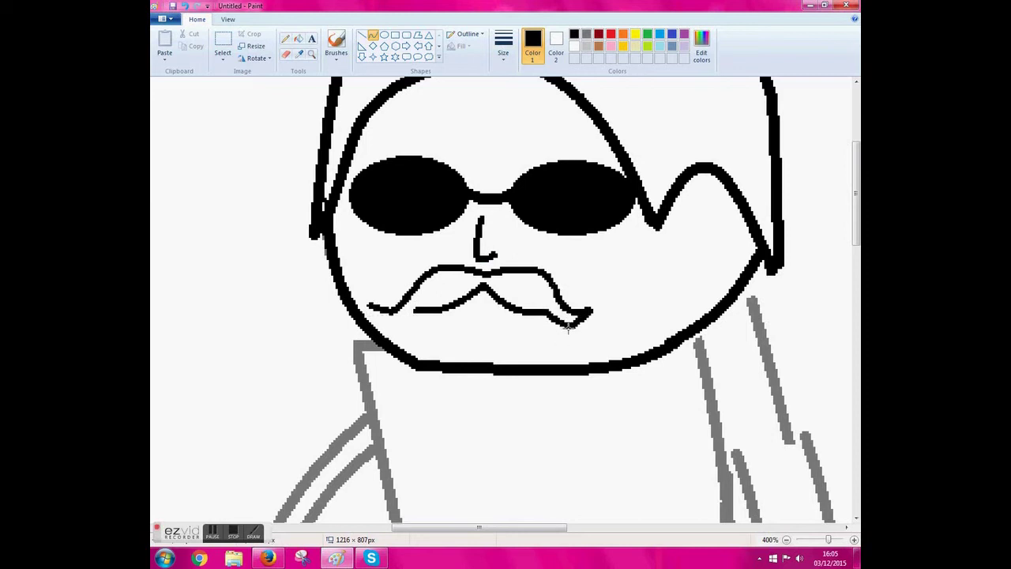
pyautogui.moveTo(417, 312); pyautogui.dragTo(368, 304)
pyautogui.moveTo(386, 309)
pyautogui.mouseDown()
pyautogui.moveTo(377, 326)
pyautogui.moveTo(391, 325)
pyautogui.mouseUp()
# - Erase the moustache's uneven lower edges and redraw them as smooth curves up to the tips
pyautogui.click(285, 54)
pyautogui.click(371, 34)
pyautogui.moveTo(451, 309); pyautogui.dragTo(378, 323)
pyautogui.moveTo(572, 323); pyautogui.dragTo(522, 319)
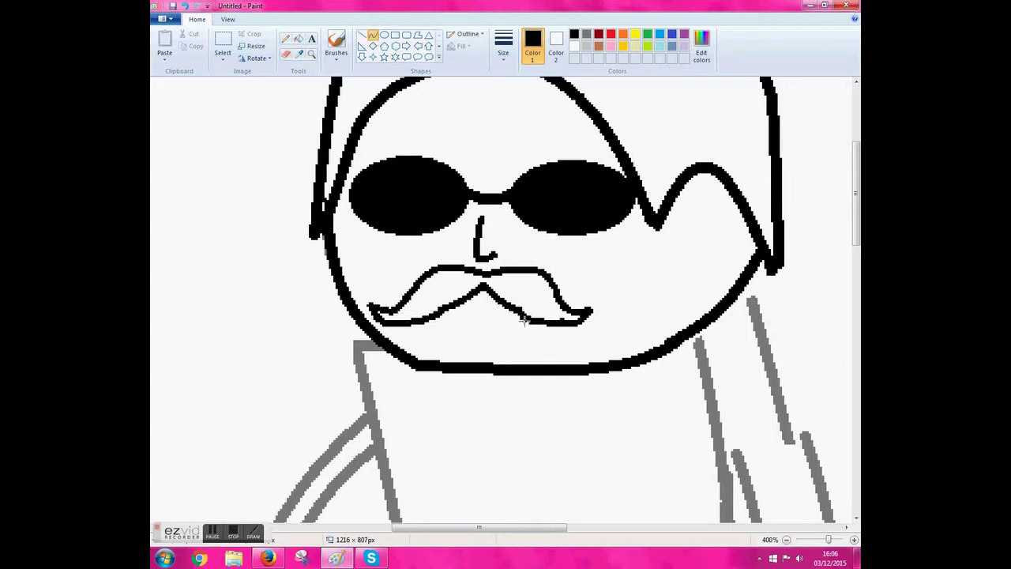
# - Draw a short mouth line directly beneath the middle of the moustache
pyautogui.hotkey('alt', 'h')
pyautogui.press('p')
pyautogui.press('1')
pyautogui.click(372, 38)
pyautogui.moveTo(460, 306); pyautogui.dragTo(502, 305)
# - Draw the neck and both shoulders with black curves from the chin to the tops of the arms
pyautogui.scroll(-2, 514, 343)
pyautogui.keyDown('ctrl'); pyautogui.scroll(-1, 513, 343); pyautogui.keyUp('ctrl')
pyautogui.moveTo(493, 232); pyautogui.dragTo(646, 289)
pyautogui.moveTo(553, 273); pyautogui.dragTo(502, 254)
pyautogui.moveTo(427, 237); pyautogui.dragTo(308, 273)
pyautogui.moveTo(368, 262); pyautogui.dragTo(429, 253)
pyautogui.click(429, 253)
# - Erase the grey lines around the neck and draw pointed black hair tufts along both sides of the jaw
pyautogui.click(285, 54)
pyautogui.moveTo(307, 215); pyautogui.dragTo(324, 269)
pyautogui.moveTo(601, 183); pyautogui.dragTo(568, 268)
pyautogui.click(372, 36)
pyautogui.moveTo(288, 162)
pyautogui.mouseDown()
pyautogui.moveTo(409, 237)
pyautogui.moveTo(285, 157)
pyautogui.mouseUp()
pyautogui.moveTo(286, 213); pyautogui.dragTo(293, 220)
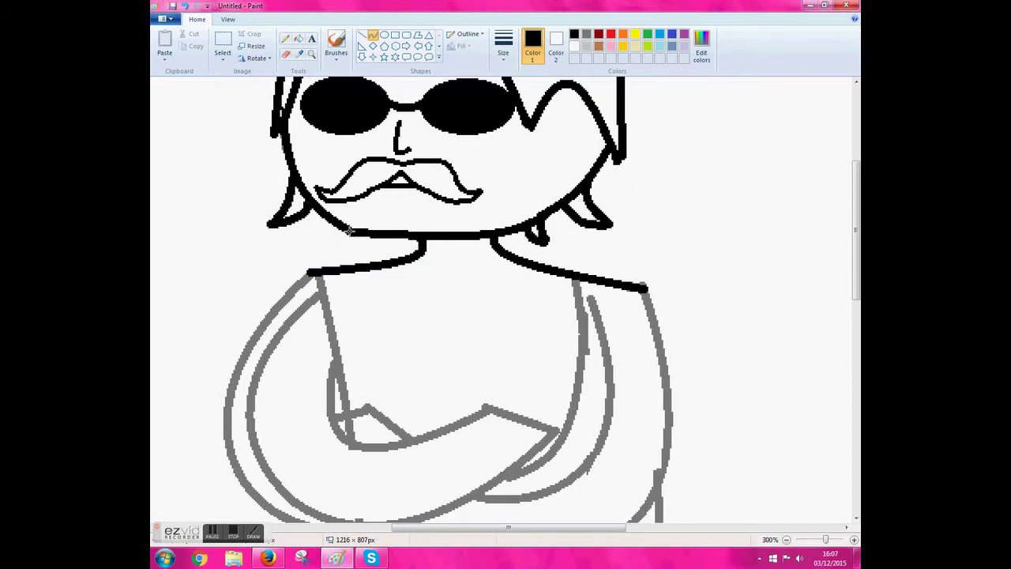
pyautogui.moveTo(343, 239); pyautogui.dragTo(369, 248)
# - Try to redraw the left side of the hair as a wider, longer outline
pyautogui.click(286, 54)
pyautogui.scroll(5, 300, 237)
pyautogui.moveTo(316, 180)
pyautogui.mouseDown()
pyautogui.moveTo(282, 210)
pyautogui.moveTo(261, 356)
pyautogui.mouseUp()
pyautogui.moveTo(318, 173); pyautogui.dragTo(229, 401)
pyautogui.moveTo(260, 261); pyautogui.dragTo(266, 225)
pyautogui.click(272, 354)
pyautogui.moveTo(272, 354)
pyautogui.mouseDown()
pyautogui.moveTo(238, 429)
pyautogui.moveTo(230, 399)
pyautogui.mouseUp()
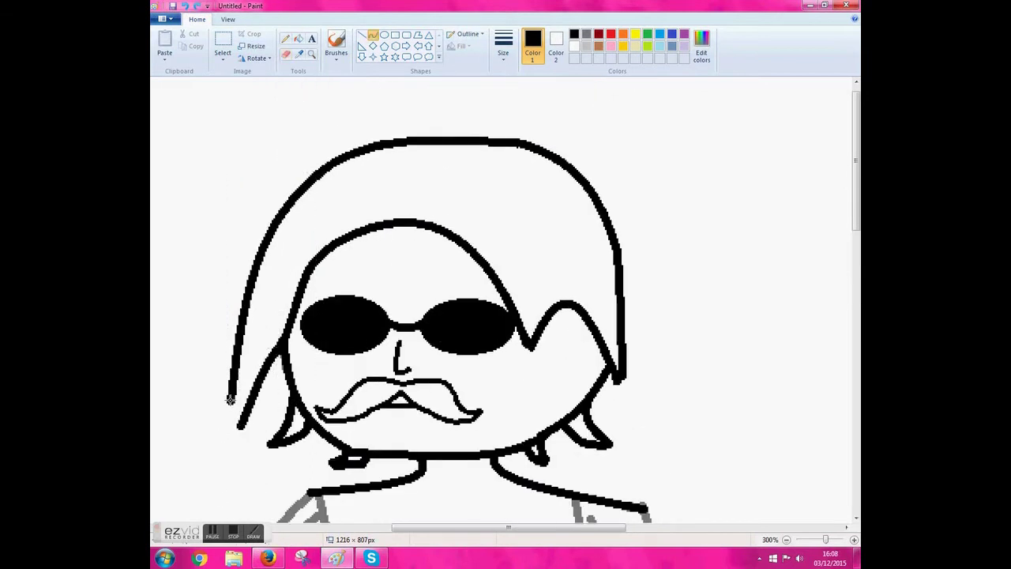
# - Trace the outer edges of both crossed arms in black, from the shoulders to the forearm's lower edge
pyautogui.scroll(-3, 206, 427)
pyautogui.scroll(-7, 844, 275)
pyautogui.scroll(3, 844, 276)
pyautogui.moveTo(646, 183)
pyautogui.mouseDown()
pyautogui.moveTo(462, 429)
pyautogui.moveTo(376, 421)
pyautogui.mouseUp()
pyautogui.moveTo(683, 348)
pyautogui.mouseDown()
pyautogui.moveTo(538, 510)
pyautogui.moveTo(601, 538)
pyautogui.mouseUp()
pyautogui.moveTo(310, 168); pyautogui.dragTo(377, 421)
pyautogui.moveTo(347, 308)
pyautogui.mouseDown()
pyautogui.moveTo(237, 451)
pyautogui.moveTo(232, 482)
pyautogui.mouseUp()
pyautogui.moveTo(379, 421); pyautogui.dragTo(534, 316)
pyautogui.moveTo(474, 365); pyautogui.dragTo(470, 362)
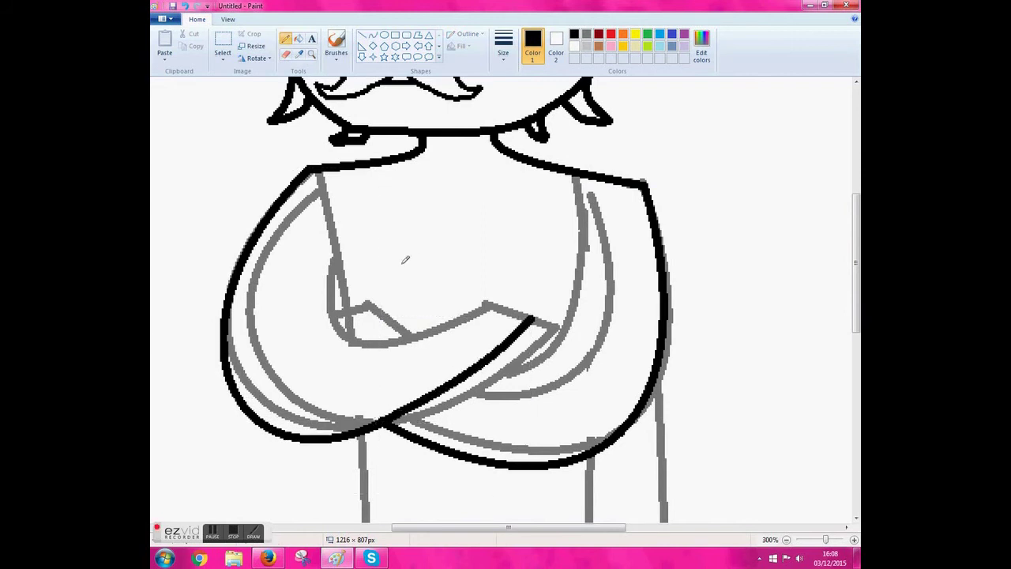
# - Try to add an inner black contour following the outline of the left arm
pyautogui.moveTo(330, 204); pyautogui.dragTo(399, 408)
pyautogui.moveTo(285, 340); pyautogui.dragTo(260, 372)
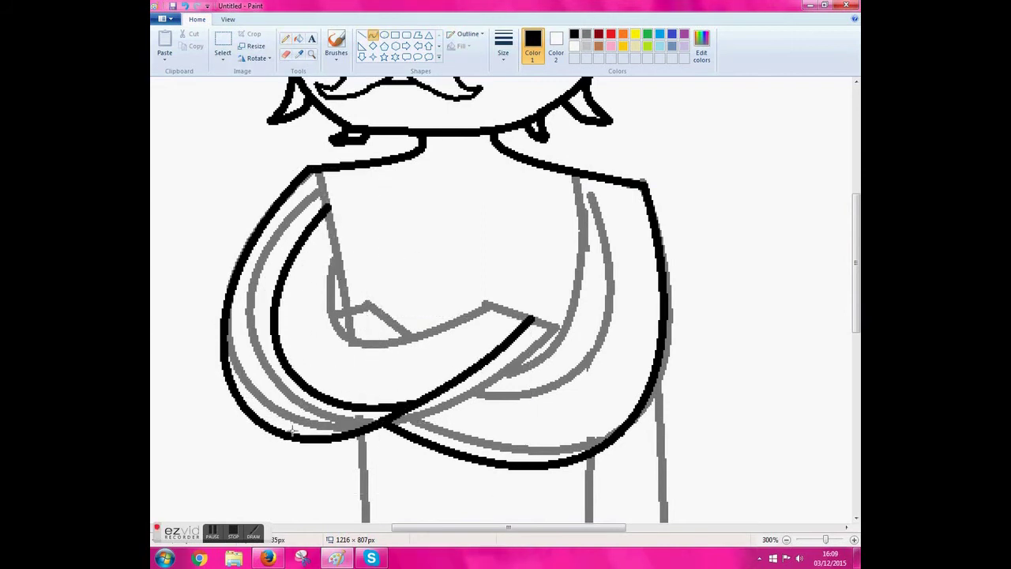
pyautogui.click(298, 38)
pyautogui.click(281, 389)
pyautogui.click(373, 35)
pyautogui.moveTo(319, 177); pyautogui.dragTo(217, 379)
pyautogui.moveTo(261, 316)
pyautogui.mouseDown()
pyautogui.moveTo(251, 416)
pyautogui.moveTo(380, 414)
pyautogui.mouseUp()
pyautogui.moveTo(320, 180); pyautogui.dragTo(426, 403)
pyautogui.moveTo(316, 316)
pyautogui.mouseDown()
pyautogui.moveTo(194, 379)
pyautogui.moveTo(287, 395)
pyautogui.moveTo(218, 345)
pyautogui.moveTo(235, 301)
pyautogui.moveTo(224, 469)
pyautogui.mouseUp()
# - Fill the grey guide lines inside and around the left arm with white
pyautogui.click(298, 38)
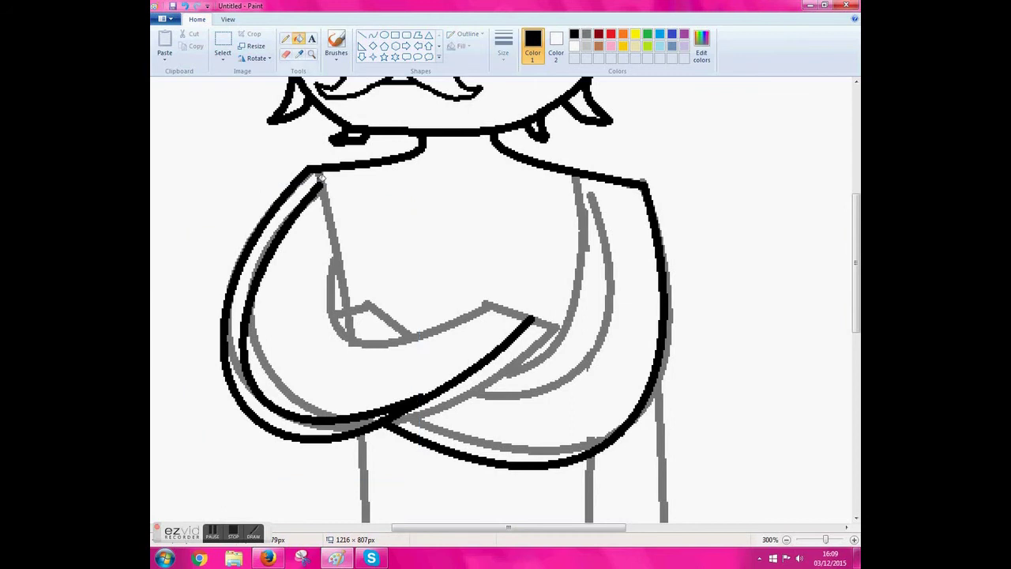
pyautogui.rightClick(340, 316)
pyautogui.rightClick(334, 402)
pyautogui.rightClick(331, 424)
pyautogui.rightClick(267, 246)
# - Close the front hand with a straight black edge and draw the forearm's upper edge as a curve
pyautogui.click(362, 35)
pyautogui.moveTo(532, 319); pyautogui.dragTo(511, 268)
pyautogui.click(373, 35)
pyautogui.moveTo(326, 351); pyautogui.dragTo(509, 262)
pyautogui.moveTo(427, 316); pyautogui.dragTo(395, 348)
# - Draw the line above the forearm and the curved crease at the inner left elbow in black
pyautogui.moveTo(474, 273); pyautogui.dragTo(328, 296)
pyautogui.moveTo(445, 267)
pyautogui.mouseDown()
pyautogui.moveTo(336, 320)
pyautogui.moveTo(361, 207)
pyautogui.mouseUp()
pyautogui.moveTo(347, 276); pyautogui.dragTo(289, 316)
pyautogui.hotkey('ctrl', 'z')
pyautogui.moveTo(337, 235); pyautogui.dragTo(332, 351)
pyautogui.moveTo(316, 300)
pyautogui.mouseDown()
pyautogui.moveTo(275, 340)
pyautogui.moveTo(294, 320)
pyautogui.mouseUp()
# - Erase the inner contour of the left arm and draw a second crease curve inside the elbow
pyautogui.click(286, 54)
pyautogui.moveTo(320, 185)
pyautogui.mouseDown()
pyautogui.moveTo(242, 327)
pyautogui.moveTo(320, 416)
pyautogui.mouseUp()
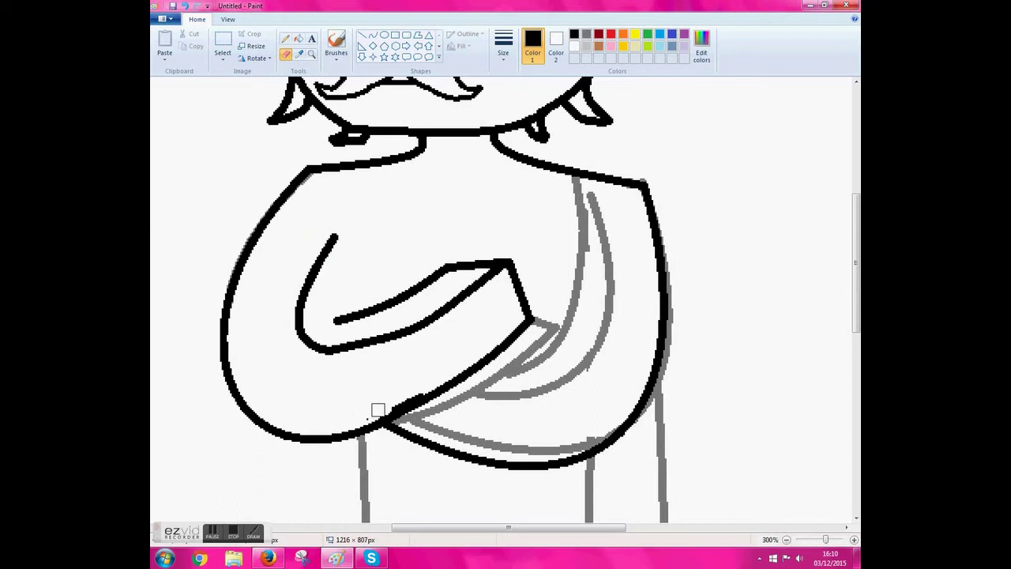
pyautogui.click(373, 35)
pyautogui.moveTo(345, 247)
pyautogui.mouseDown()
pyautogui.moveTo(316, 324)
pyautogui.moveTo(365, 343)
pyautogui.moveTo(427, 317)
pyautogui.moveTo(387, 351)
pyautogui.mouseUp()
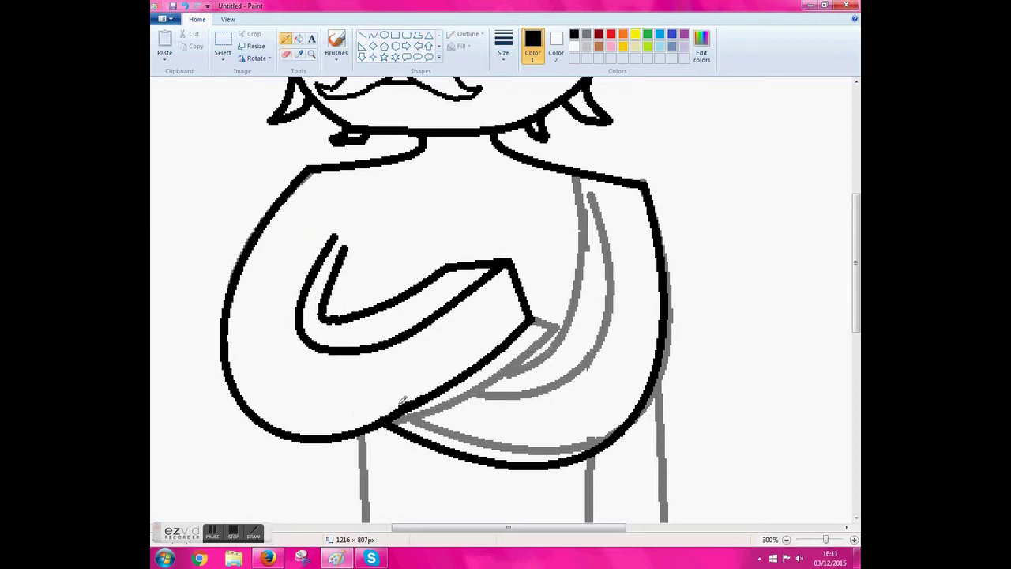
pyautogui.scroll(-2, 419, 397)
pyautogui.scroll(2, 458, 320)
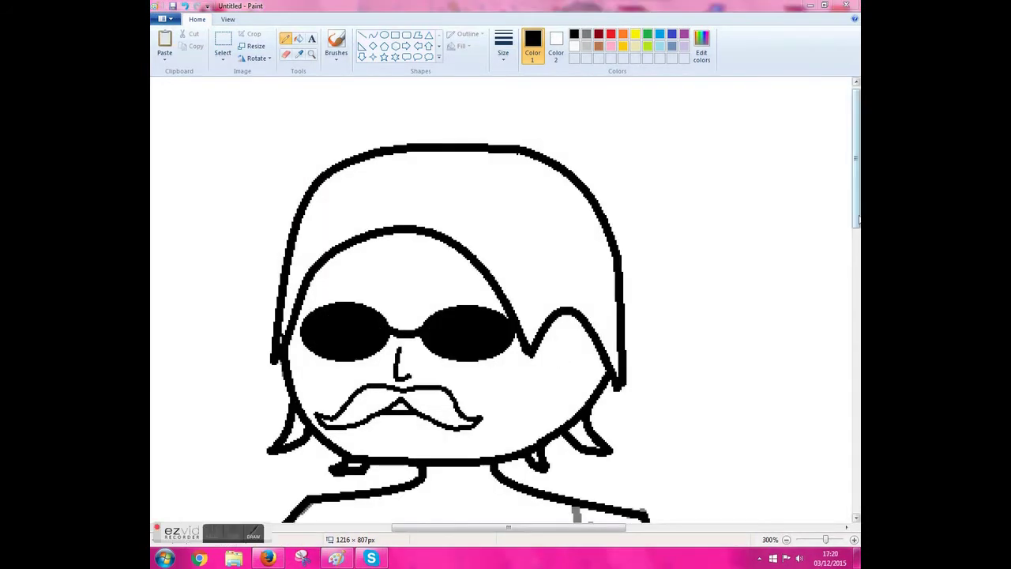
# - Draw the inner line of the right arm as a black curve and erase the unwanted part beside it
pyautogui.scroll(-4, 505, 300)
pyautogui.click(373, 35)
pyautogui.moveTo(591, 182); pyautogui.dragTo(466, 338)
pyautogui.moveTo(537, 261); pyautogui.dragTo(605, 323)
pyautogui.click(285, 54)
pyautogui.moveTo(533, 237)
pyautogui.mouseDown()
pyautogui.moveTo(318, 199)
pyautogui.moveTo(368, 266)
pyautogui.moveTo(387, 374)
pyautogui.moveTo(521, 284)
pyautogui.mouseUp()
# - Draw the lower and upper edges of the front forearm as long black curves across the chest
pyautogui.click(372, 34)
pyautogui.moveTo(292, 390); pyautogui.dragTo(579, 305)
pyautogui.moveTo(379, 371)
pyautogui.mouseDown()
pyautogui.moveTo(393, 416)
pyautogui.moveTo(447, 392)
pyautogui.mouseUp()
pyautogui.moveTo(594, 229)
pyautogui.mouseDown()
pyautogui.moveTo(334, 164)
pyautogui.moveTo(313, 380)
pyautogui.moveTo(339, 348)
pyautogui.mouseUp()
pyautogui.moveTo(255, 163); pyautogui.dragTo(280, 198)
pyautogui.moveTo(508, 348); pyautogui.dragTo(411, 379)
# - Fill the grey guide lines left around the front forearm with white
pyautogui.click(299, 38)
pyautogui.rightClick(482, 338)
pyautogui.rightClick(430, 381)
# - Erase the inner line of the right arm and redraw it as a black curve slightly closer to the chest
pyautogui.click(285, 55)
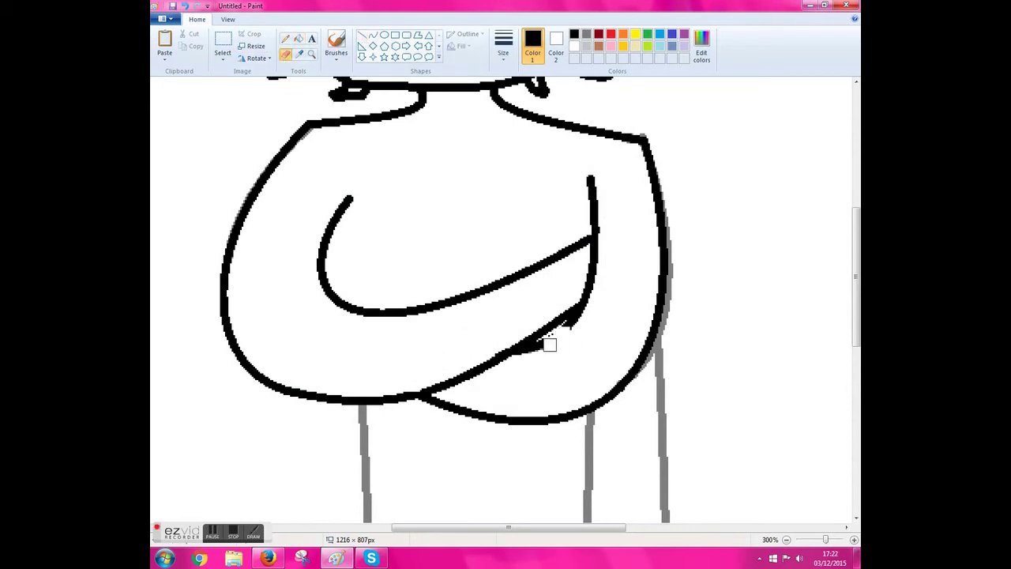
pyautogui.click(285, 55)
pyautogui.moveTo(590, 180)
pyautogui.mouseDown()
pyautogui.moveTo(545, 334)
pyautogui.moveTo(592, 260)
pyautogui.moveTo(543, 336)
pyautogui.mouseUp()
pyautogui.click(371, 35)
pyautogui.moveTo(572, 261); pyautogui.dragTo(585, 280)
pyautogui.hotkey('ctrl', 'z')
pyautogui.moveTo(575, 207); pyautogui.dragTo(544, 333)
pyautogui.moveTo(569, 261); pyautogui.dragTo(587, 275)
pyautogui.click(585, 253)
pyautogui.click(624, 273)
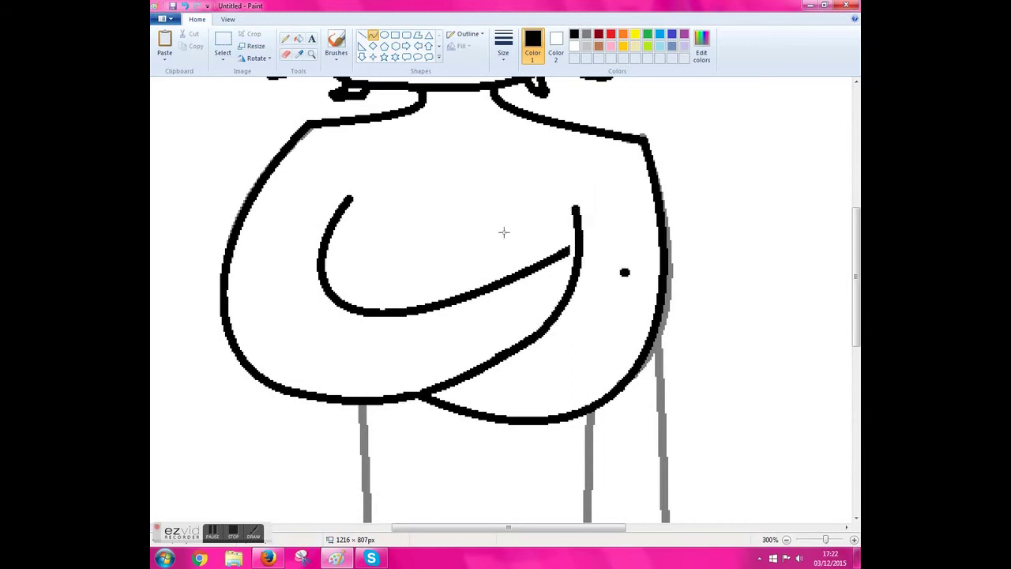
pyautogui.moveTo(446, 293); pyautogui.dragTo(325, 246)
pyautogui.click(361, 35)
pyautogui.hotkey('ctrl', 'z')
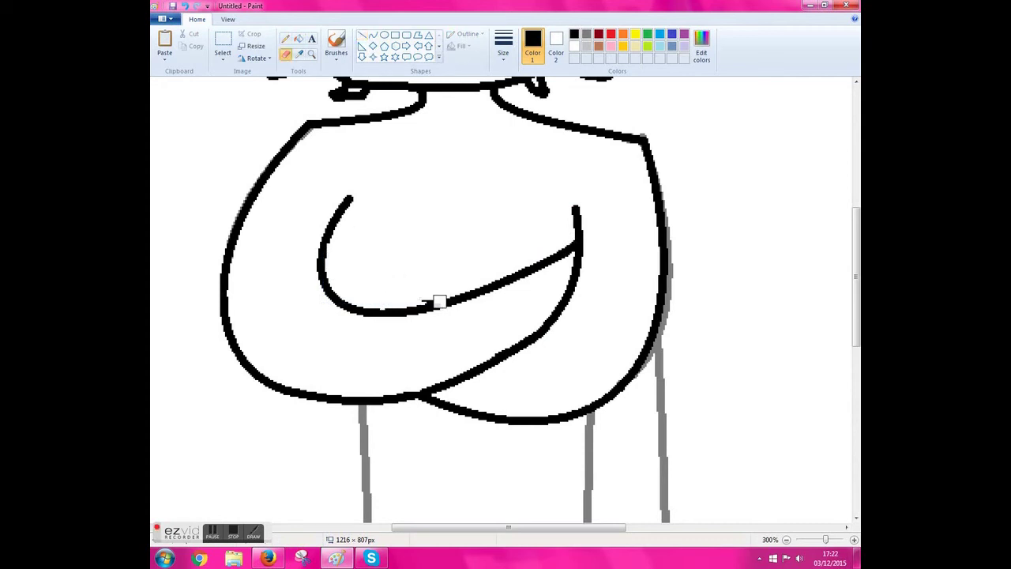
# - Draw the upper edge of the tucked hand as a bent black curve from the left elbow crease to the forearm
pyautogui.moveTo(471, 294); pyautogui.dragTo(345, 219)
pyautogui.hotkey('ctrl', 'z')
pyautogui.click(373, 35)
pyautogui.moveTo(395, 251); pyautogui.dragTo(402, 264)
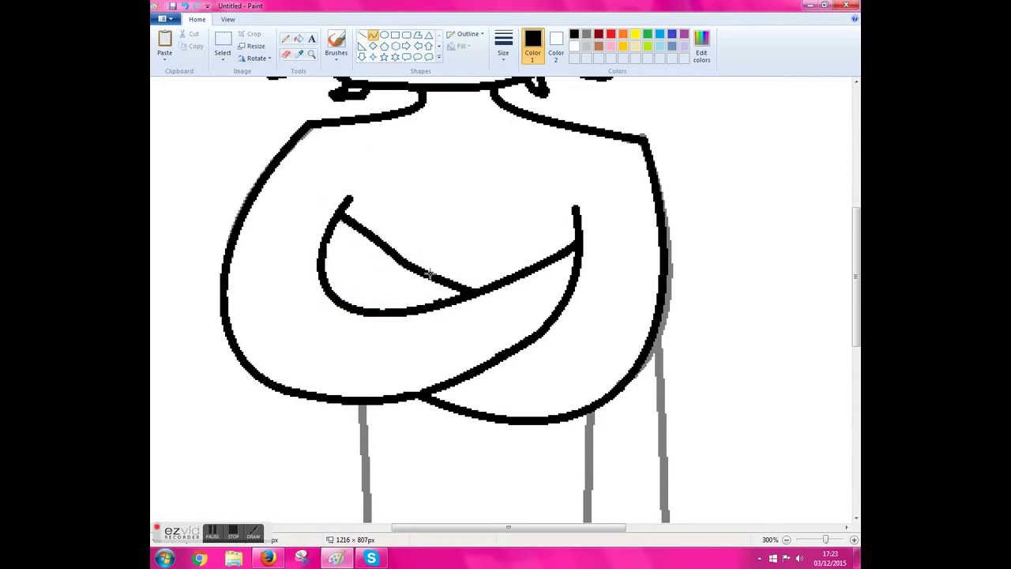
pyautogui.moveTo(325, 300)
pyautogui.mouseDown()
pyautogui.moveTo(282, 255)
pyautogui.moveTo(344, 209)
pyautogui.moveTo(323, 270)
pyautogui.mouseUp()
pyautogui.click(286, 54)
# - Add a second curve above the hand and a curve parallel to the front forearm's upper edge
pyautogui.click(373, 35)
pyautogui.moveTo(488, 286); pyautogui.dragTo(348, 199)
pyautogui.moveTo(294, 267)
pyautogui.mouseDown()
pyautogui.moveTo(521, 297)
pyautogui.moveTo(571, 273)
pyautogui.mouseUp()
pyautogui.moveTo(411, 304); pyautogui.dragTo(466, 334)
pyautogui.moveTo(339, 308); pyautogui.dragTo(348, 325)
pyautogui.click(285, 38)
# - Erase the two angular shoulder corners and redraw them as rounded black curves
pyautogui.scroll(-3, 442, 345)
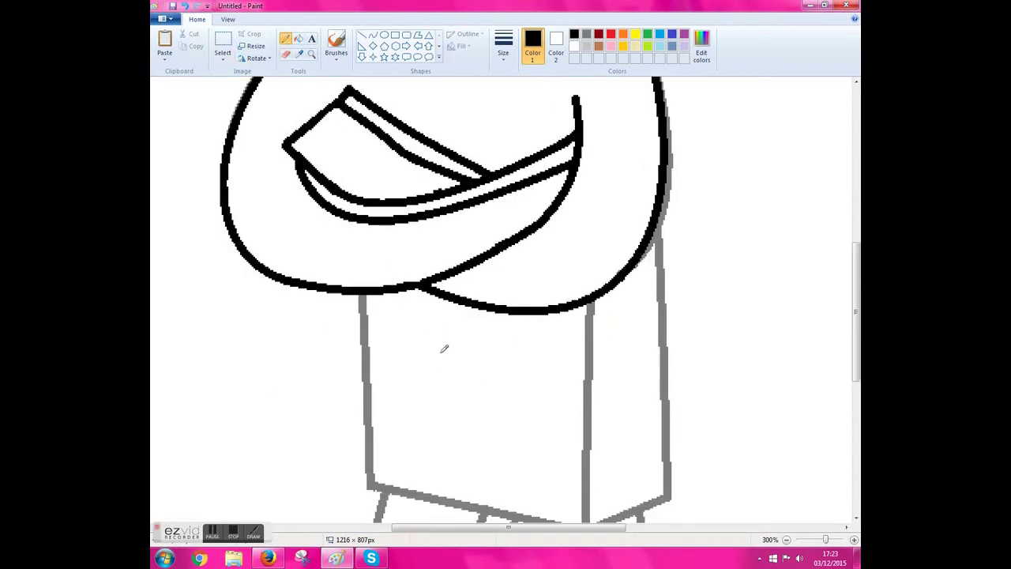
pyautogui.scroll(6, 442, 345)
pyautogui.click(286, 53)
pyautogui.moveTo(338, 212); pyautogui.dragTo(293, 232)
pyautogui.moveTo(596, 223); pyautogui.dragTo(659, 284)
pyautogui.click(373, 35)
pyautogui.moveTo(344, 212); pyautogui.dragTo(306, 230)
pyautogui.click(307, 231)
pyautogui.moveTo(596, 223); pyautogui.dragTo(661, 286)
pyautogui.moveTo(631, 234); pyautogui.dragTo(638, 225)
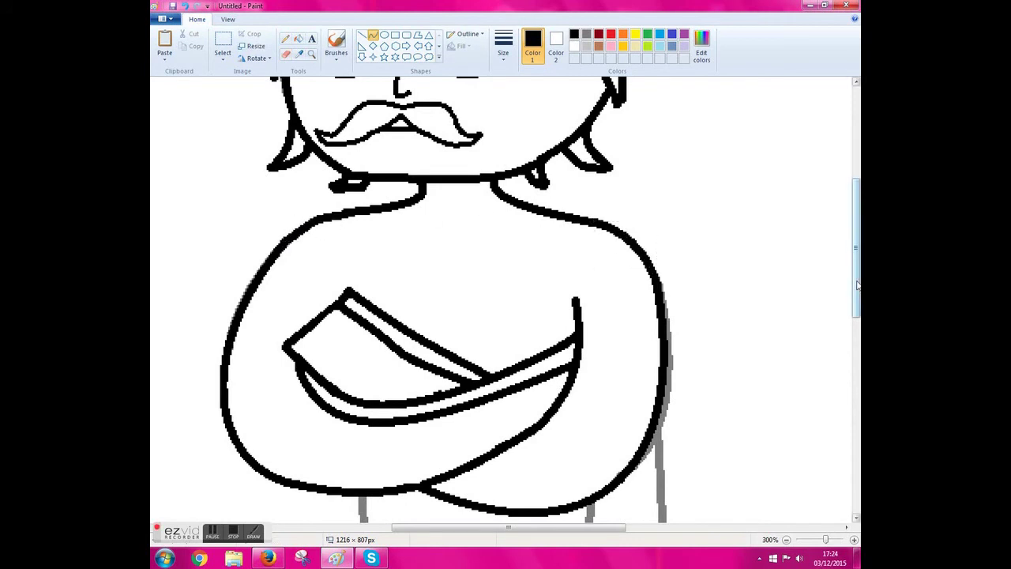
# - Draw the two jacket lapel edges as black lines meeting in a V above the crossed arms
pyautogui.scroll(-1, 442, 219)
pyautogui.moveTo(406, 190); pyautogui.dragTo(452, 340)
pyautogui.moveTo(430, 265); pyautogui.dragTo(410, 236)
pyautogui.moveTo(528, 196); pyautogui.dragTo(457, 339)
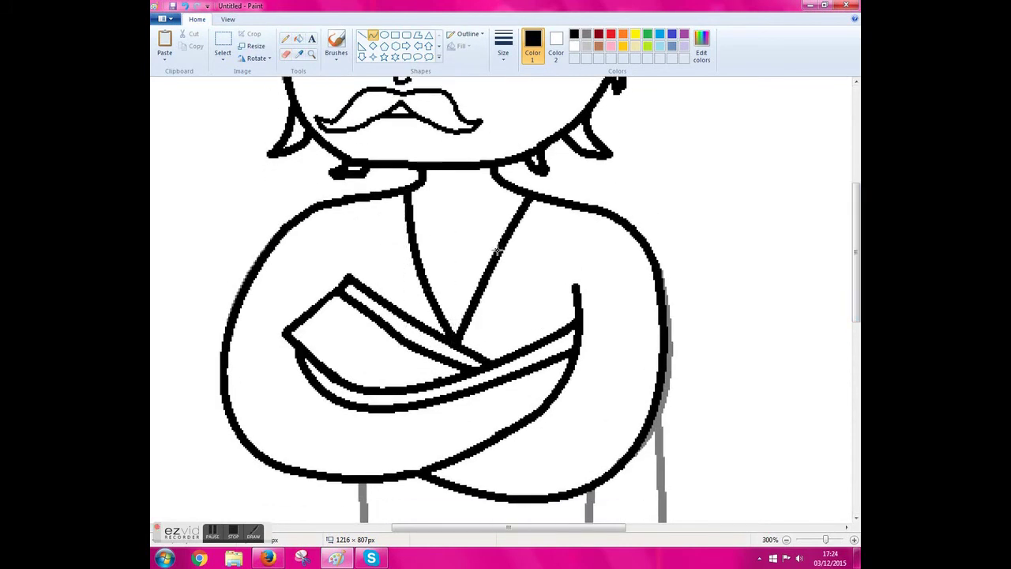
# - Draw the curved neckline and the edge of the tie between the lapels
pyautogui.moveTo(423, 189); pyautogui.dragTo(496, 187)
pyautogui.moveTo(472, 188); pyautogui.dragTo(477, 200)
pyautogui.moveTo(441, 316)
pyautogui.mouseDown()
pyautogui.moveTo(434, 205)
pyautogui.moveTo(487, 207)
pyautogui.mouseUp()
# - Ink the vertical side and front edges of the jacket below the crossed arms as black curves
pyautogui.scroll(-5, 330, 274)
pyautogui.moveTo(330, 273)
pyautogui.mouseDown()
pyautogui.moveTo(350, 477)
pyautogui.moveTo(335, 473)
pyautogui.mouseUp()
pyautogui.moveTo(586, 290); pyautogui.dragTo(587, 514)
pyautogui.moveTo(585, 395); pyautogui.dragTo(580, 394)
pyautogui.moveTo(657, 225); pyautogui.dragTo(670, 488)
pyautogui.moveTo(659, 324); pyautogui.dragTo(655, 324)
pyautogui.scroll(-5, 812, 396)
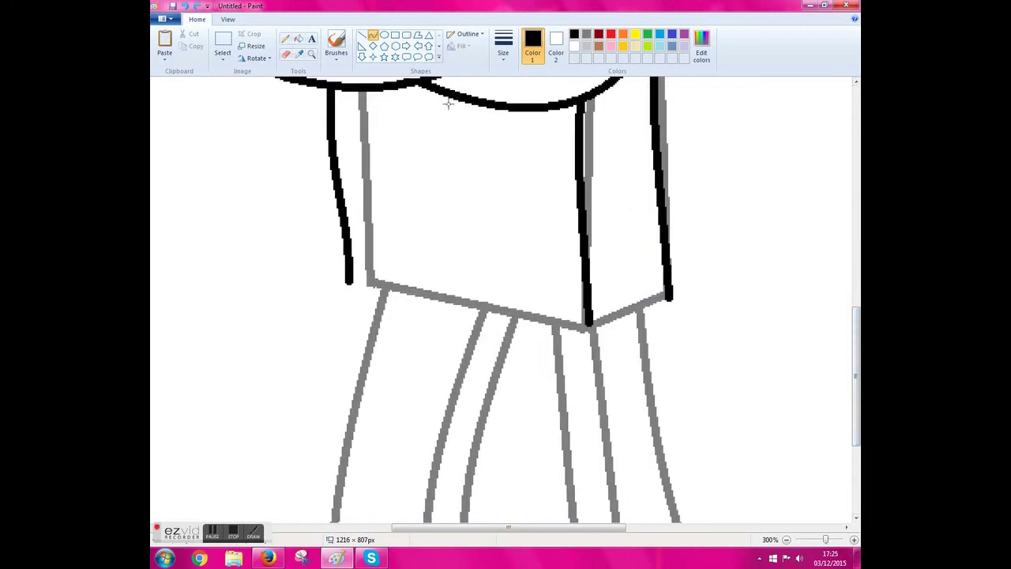
pyautogui.moveTo(439, 91); pyautogui.dragTo(433, 300)
pyautogui.moveTo(435, 170); pyautogui.dragTo(440, 170)
pyautogui.moveTo(435, 205); pyautogui.dragTo(429, 207)
# - Draw the jacket's bottom hem as rounded curves joining its vertical edges
pyautogui.moveTo(347, 283); pyautogui.dragTo(433, 297)
pyautogui.moveTo(387, 290)
pyautogui.mouseDown()
pyautogui.moveTo(427, 320)
pyautogui.moveTo(402, 343)
pyautogui.moveTo(432, 295)
pyautogui.mouseUp()
pyautogui.moveTo(347, 283); pyautogui.dragTo(433, 296)
pyautogui.moveTo(390, 293)
pyautogui.mouseDown()
pyautogui.moveTo(405, 349)
pyautogui.moveTo(387, 335)
pyautogui.mouseUp()
pyautogui.moveTo(434, 296); pyautogui.dragTo(593, 322)
pyautogui.moveTo(514, 312)
pyautogui.mouseDown()
pyautogui.moveTo(458, 370)
pyautogui.moveTo(468, 339)
pyautogui.moveTo(566, 370)
pyautogui.mouseUp()
pyautogui.moveTo(651, 297); pyautogui.dragTo(644, 268)
# - Ink the two front edges of the left trouser leg as black curves over the grey guides
pyautogui.moveTo(853, 346); pyautogui.dragTo(829, 410)
pyautogui.moveTo(381, 119)
pyautogui.mouseDown()
pyautogui.moveTo(286, 482)
pyautogui.moveTo(317, 521)
pyautogui.mouseUp()
pyautogui.moveTo(339, 261)
pyautogui.mouseDown()
pyautogui.moveTo(313, 300)
pyautogui.moveTo(316, 356)
pyautogui.mouseUp()
pyautogui.moveTo(473, 134); pyautogui.dragTo(400, 529)
pyautogui.moveTo(425, 243); pyautogui.dragTo(419, 316)
# - Fill the grey guide line beside the jacket's right edge with white
pyautogui.click(298, 38)
pyautogui.scroll(8, 669, 305)
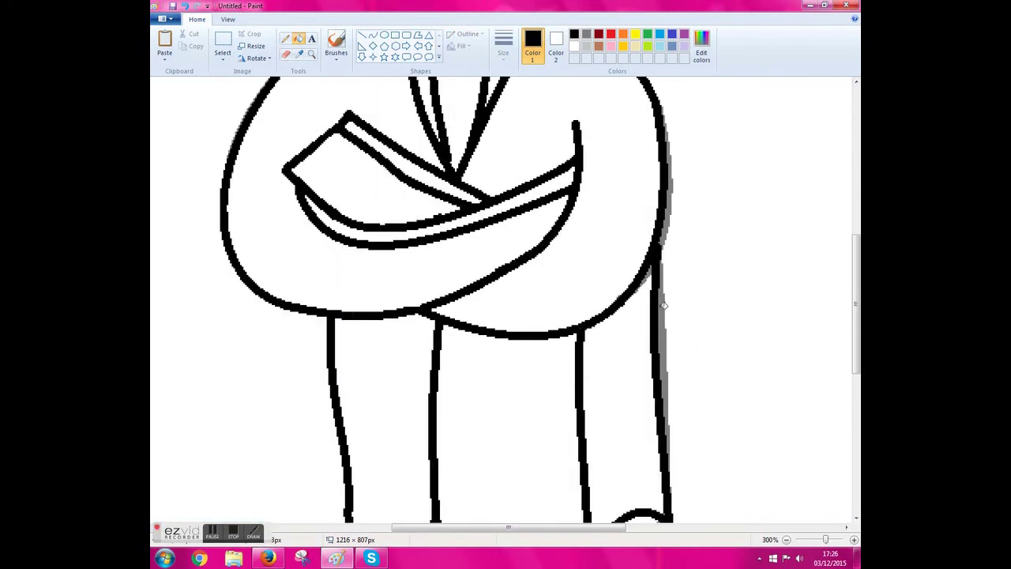
pyautogui.rightClick(669, 305)
# - Draw the inner edge of the left trouser leg as a black curve
pyautogui.scroll(-8, 668, 305)
pyautogui.click(373, 34)
pyautogui.moveTo(473, 140); pyautogui.dragTo(451, 519)
pyautogui.moveTo(460, 324); pyautogui.dragTo(490, 280)
# - Ink the three long edges of the right trouser leg as black curves
pyautogui.moveTo(545, 141); pyautogui.dragTo(617, 530)
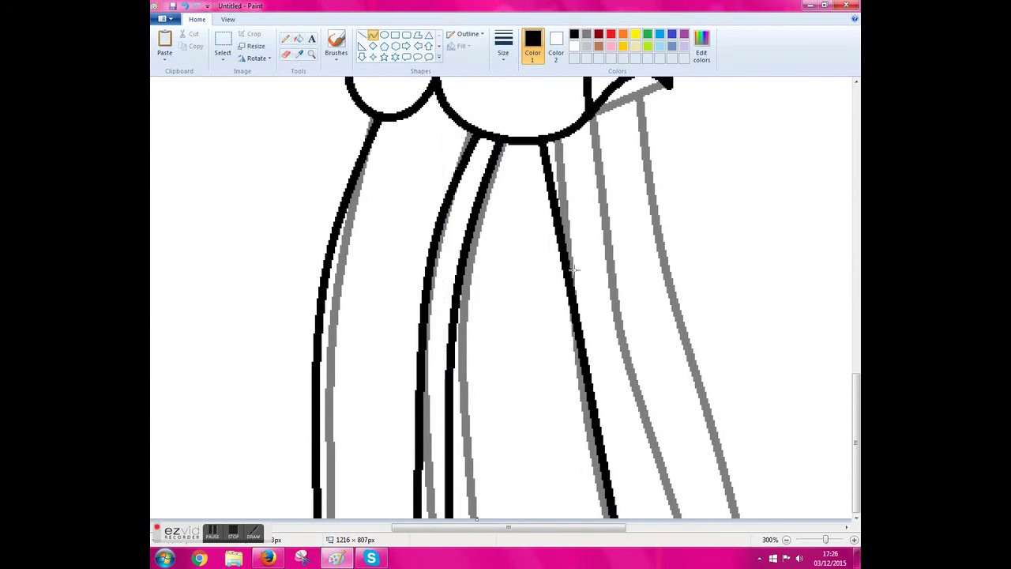
pyautogui.moveTo(578, 316); pyautogui.dragTo(564, 316)
pyautogui.moveTo(592, 110); pyautogui.dragTo(678, 518)
pyautogui.moveTo(635, 315); pyautogui.dragTo(624, 316)
pyautogui.moveTo(640, 83); pyautogui.dragTo(750, 518)
pyautogui.moveTo(695, 308); pyautogui.dragTo(687, 308)
pyautogui.moveTo(710, 402); pyautogui.dragTo(706, 403)
# - Fill the remaining grey guide lines around both trouser legs and the jacket hem with white
pyautogui.click(298, 38)
pyautogui.rightClick(348, 249)
pyautogui.rightClick(467, 332)
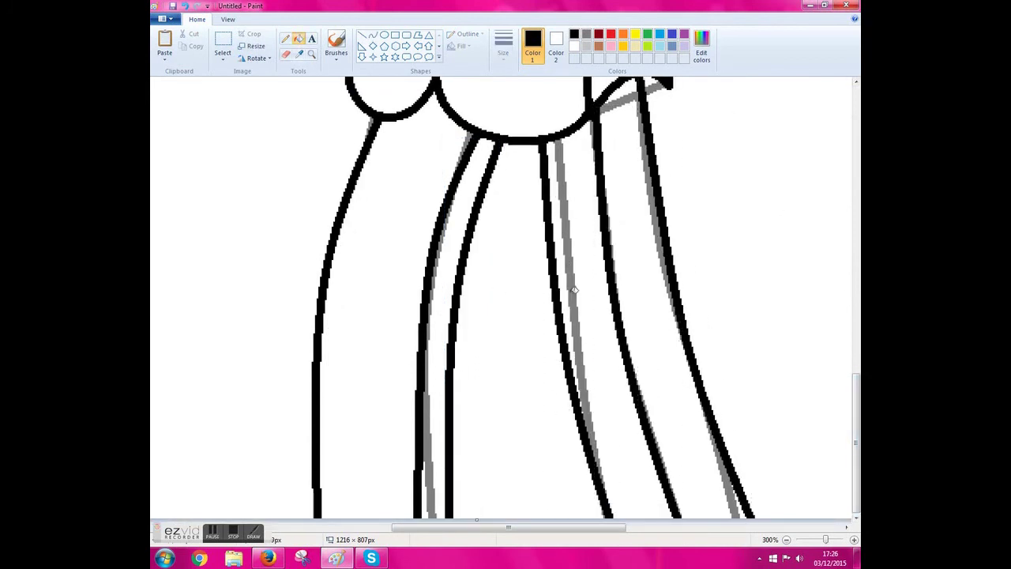
pyautogui.rightClick(571, 289)
pyautogui.rightClick(656, 205)
pyautogui.rightClick(430, 355)
pyautogui.rightClick(723, 466)
pyautogui.rightClick(663, 434)
pyautogui.rightClick(655, 89)
pyautogui.rightClick(371, 127)
# - Close the bottoms of both legs with straight black lines
pyautogui.scroll(-2, 504, 160)
pyautogui.click(223, 44)
pyautogui.click(361, 35)
pyautogui.scroll(2, 395, 498)
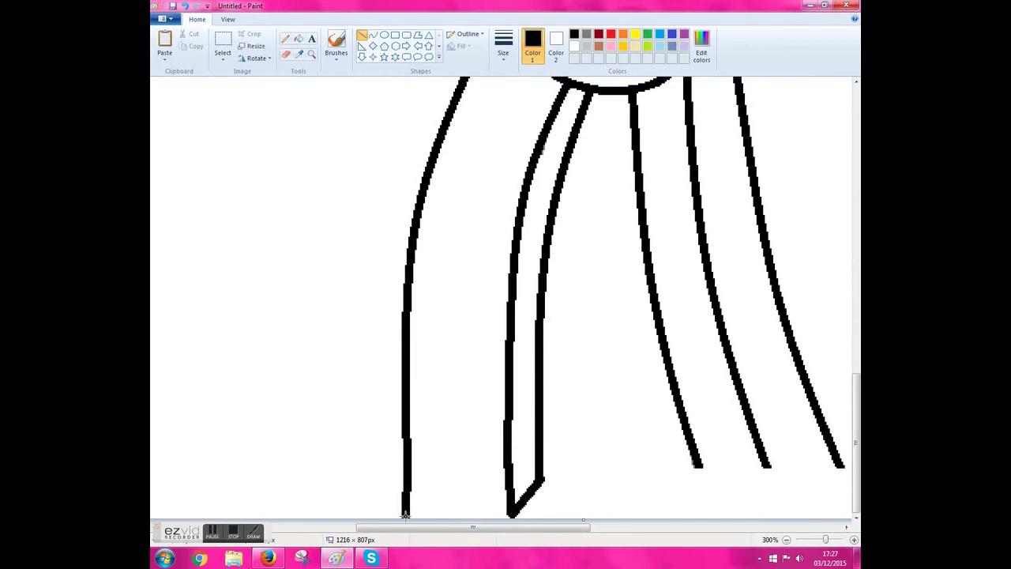
pyautogui.hscroll(3, 414, 514)
pyautogui.moveTo(656, 464); pyautogui.dragTo(601, 515)
pyautogui.moveTo(600, 514); pyautogui.dragTo(512, 466)
# - Draw wavy trouser hems across both lower legs to separate the shoes
pyautogui.hscroll(-2, 528, 540)
pyautogui.click(372, 35)
pyautogui.moveTo(314, 446); pyautogui.dragTo(409, 445)
pyautogui.moveTo(323, 399); pyautogui.dragTo(360, 400)
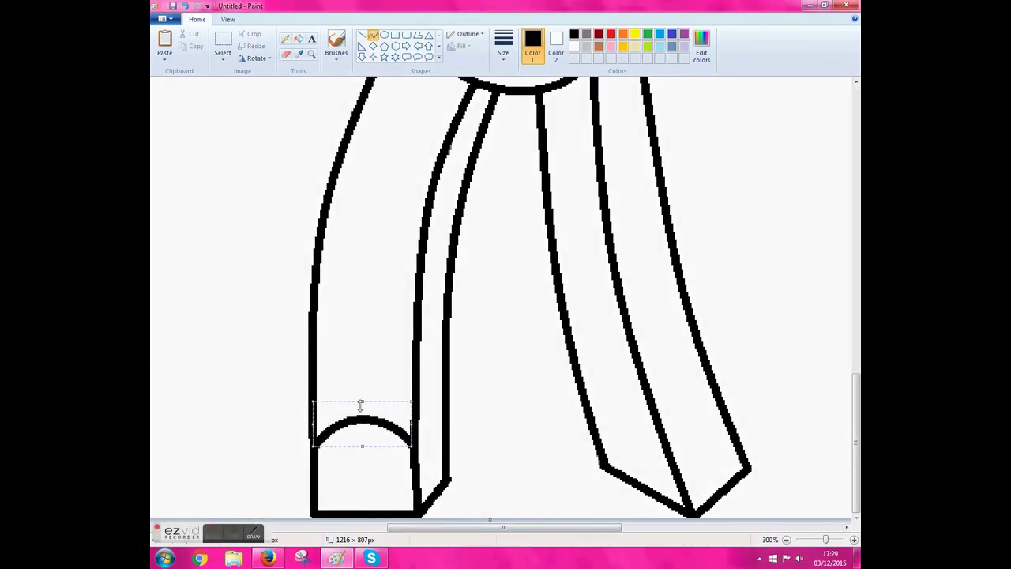
pyautogui.moveTo(361, 406); pyautogui.dragTo(359, 426)
pyautogui.moveTo(413, 445); pyautogui.dragTo(438, 433)
pyautogui.moveTo(656, 424)
pyautogui.mouseDown()
pyautogui.moveTo(587, 407)
pyautogui.moveTo(621, 394)
pyautogui.mouseUp()
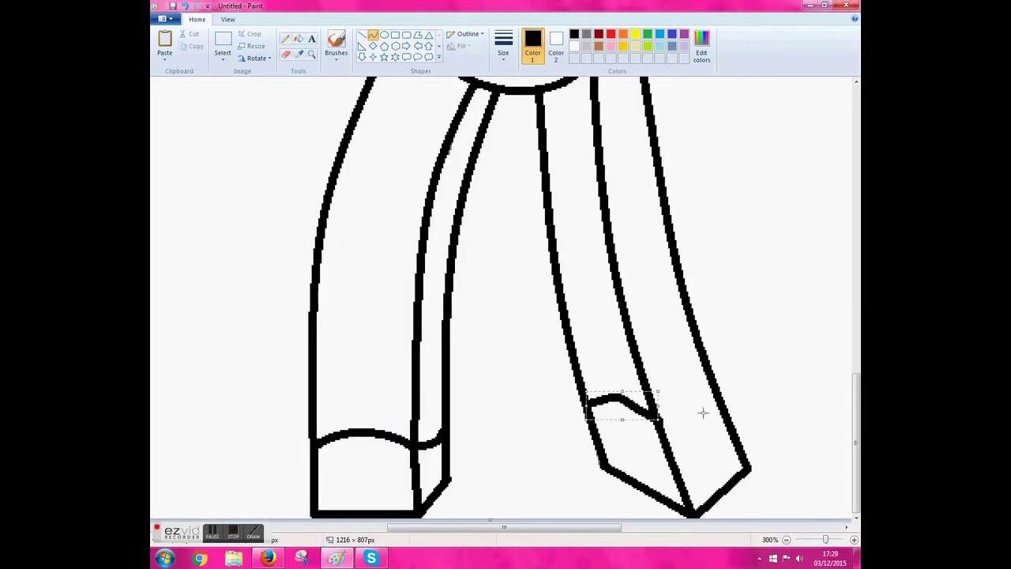
# - Erase the side edges of both legs just above the shoes and redraw them flaring out to the hems
pyautogui.click(286, 54)
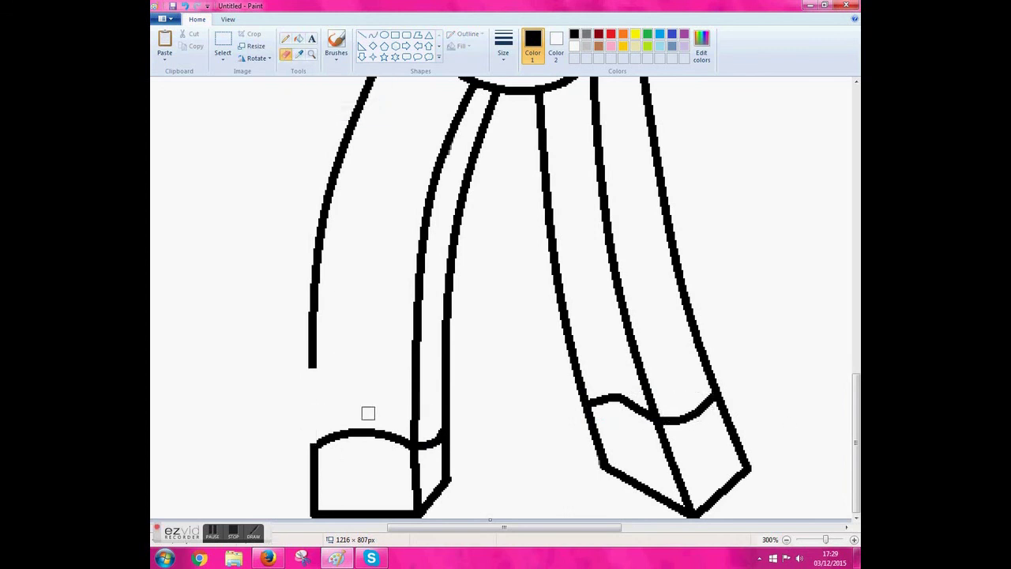
pyautogui.moveTo(368, 413); pyautogui.dragTo(568, 336)
pyautogui.click(374, 36)
pyautogui.moveTo(313, 365); pyautogui.dragTo(303, 447)
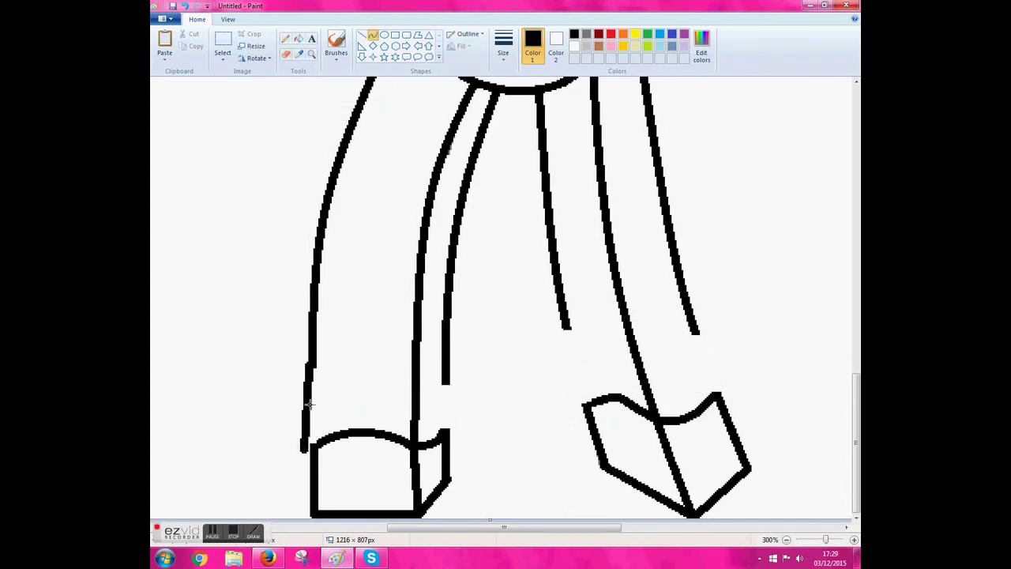
pyautogui.moveTo(304, 363); pyautogui.dragTo(304, 393)
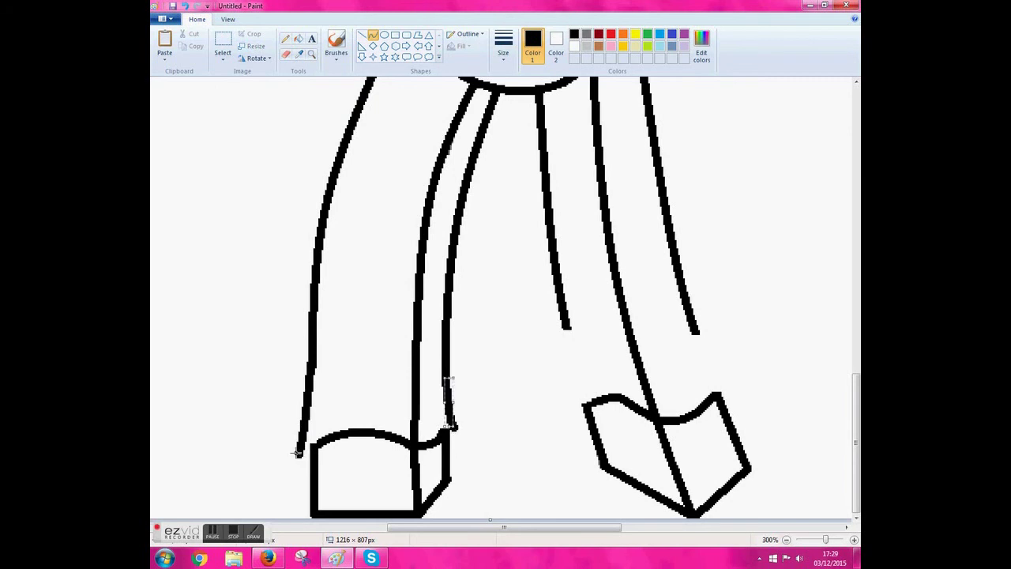
pyautogui.moveTo(299, 453); pyautogui.dragTo(447, 426)
pyautogui.click(448, 427)
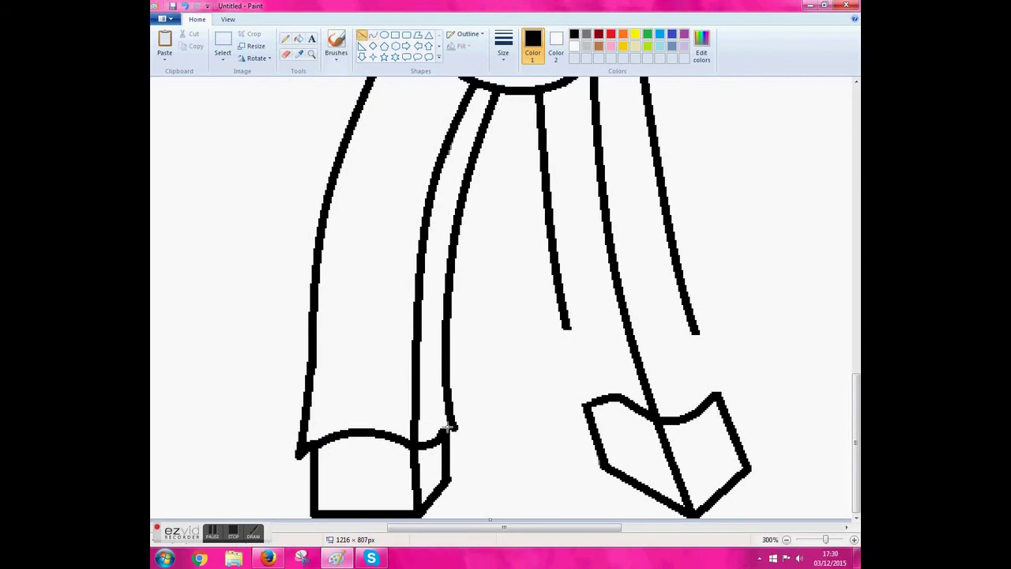
pyautogui.hotkey('ctrl', 'z')
pyautogui.moveTo(540, 98); pyautogui.dragTo(582, 403)
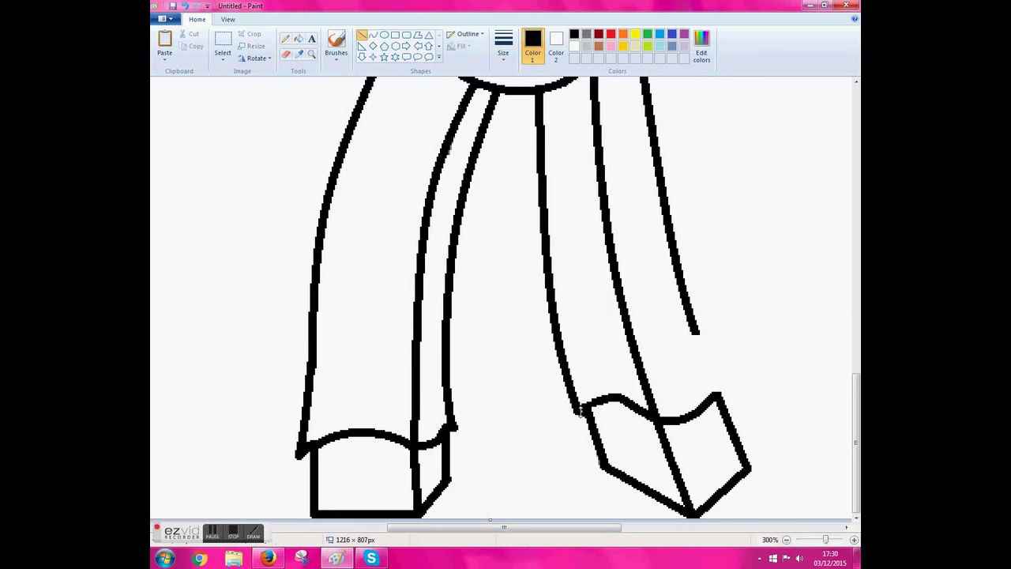
# - Round off the angular corners of the hand resting on the left arm with black curves
pyautogui.hotkey('alt', 'h')
pyautogui.press('p')
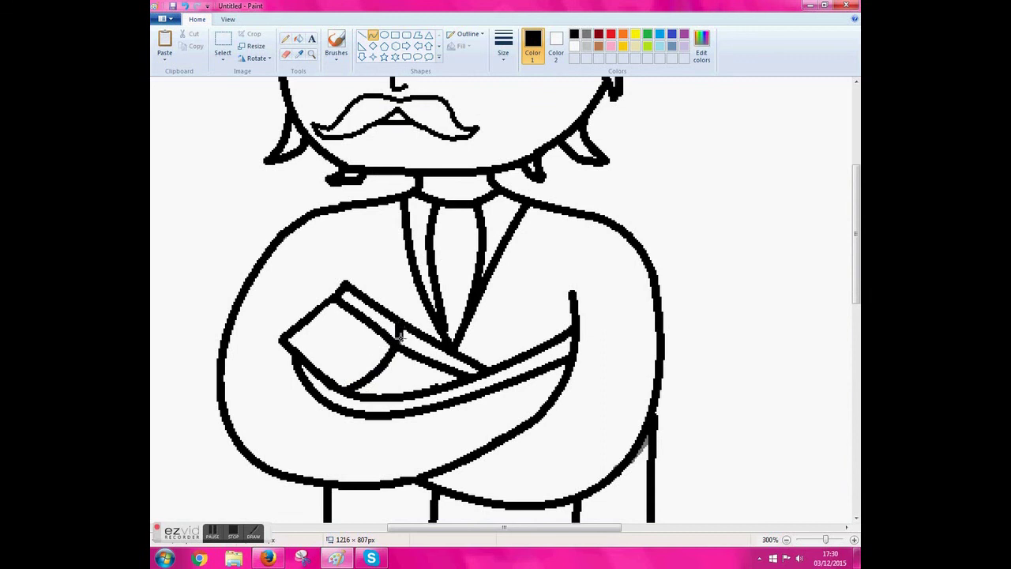
pyautogui.moveTo(355, 291)
pyautogui.mouseDown()
pyautogui.moveTo(284, 343)
pyautogui.moveTo(341, 293)
pyautogui.mouseUp()
pyautogui.moveTo(316, 319); pyautogui.dragTo(289, 340)
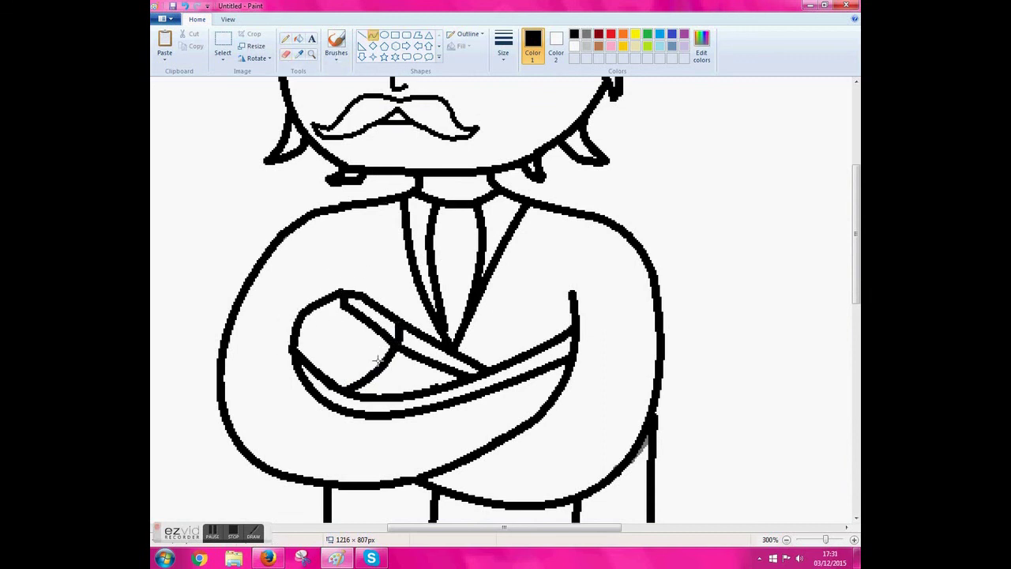
# - Draw a small ellipse with a solid black fill on the jacket front below the arms as a button
pyautogui.scroll(-3, 378, 359)
pyautogui.scroll(-1, 594, 413)
pyautogui.click(384, 35)
pyautogui.click(467, 34)
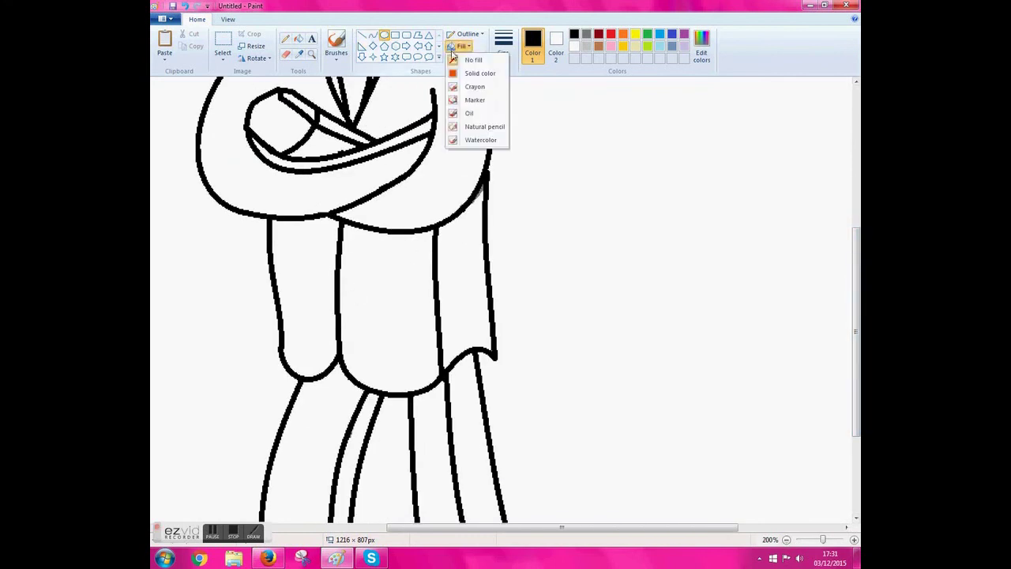
pyautogui.click(556, 47)
pyautogui.click(574, 33)
pyautogui.scroll(-2, 675, 421)
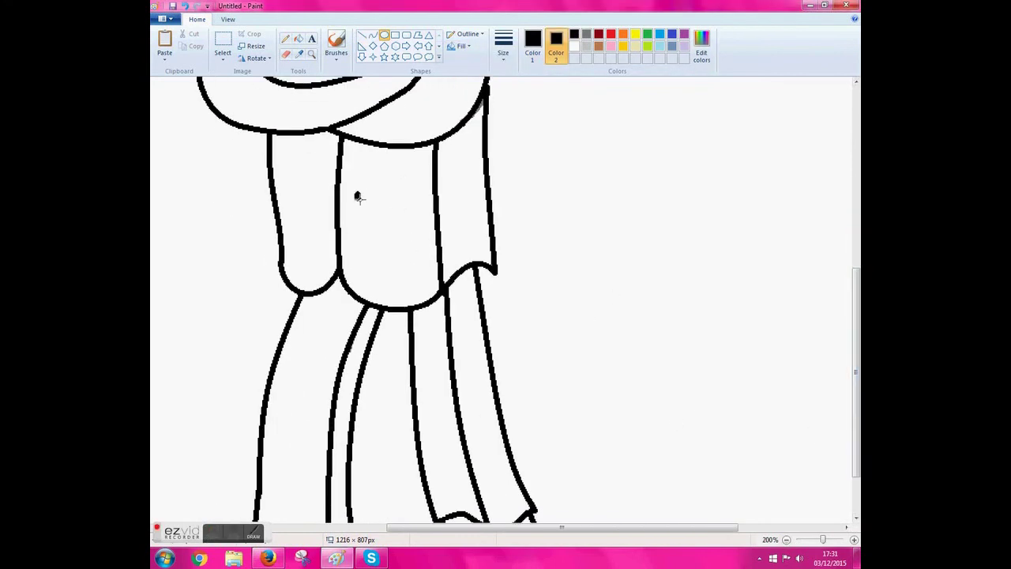
pyautogui.click(852, 539)
pyautogui.click(852, 540)
pyautogui.moveTo(555, 386); pyautogui.dragTo(582, 416)
pyautogui.scroll(-1, 569, 379)
pyautogui.scroll(1, 569, 379)
pyautogui.click(286, 38)
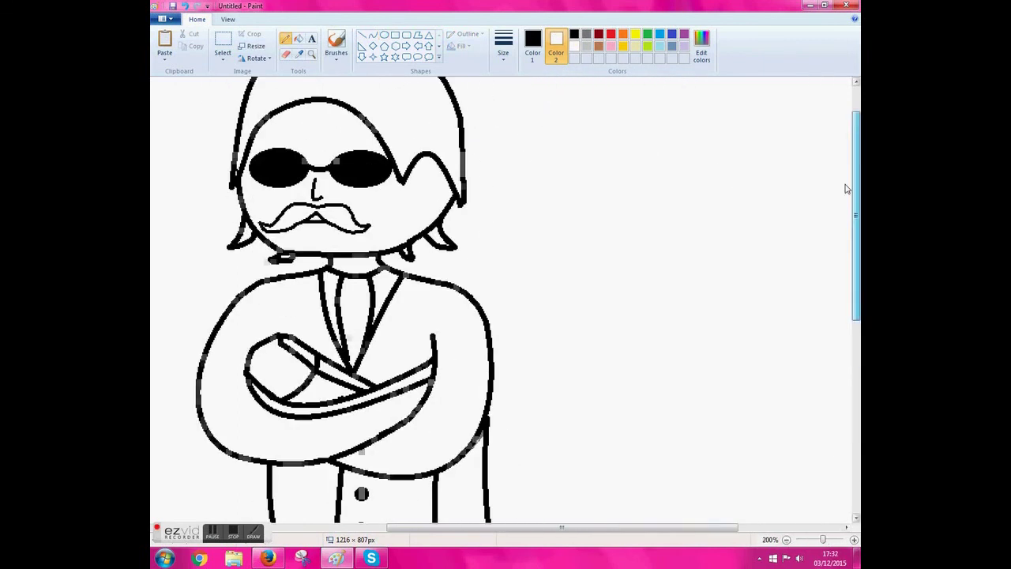